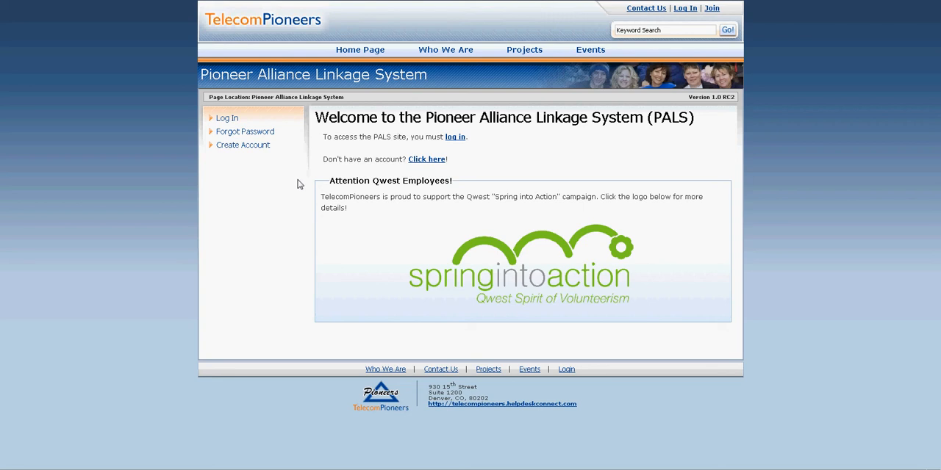
Open the account creation form for a non-Pioneer employed by a Telco and review its fields
{"action": "left_click", "coordinate": [456, 138]}
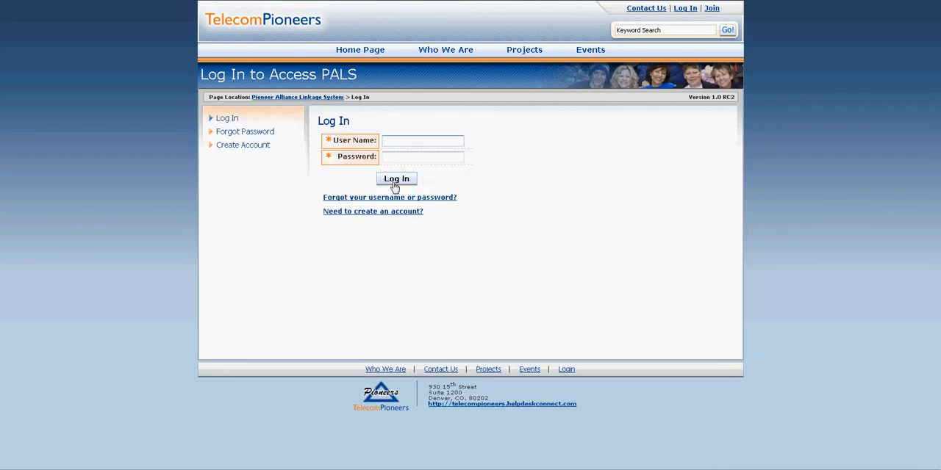
{"action": "left_click", "coordinate": [391, 218]}
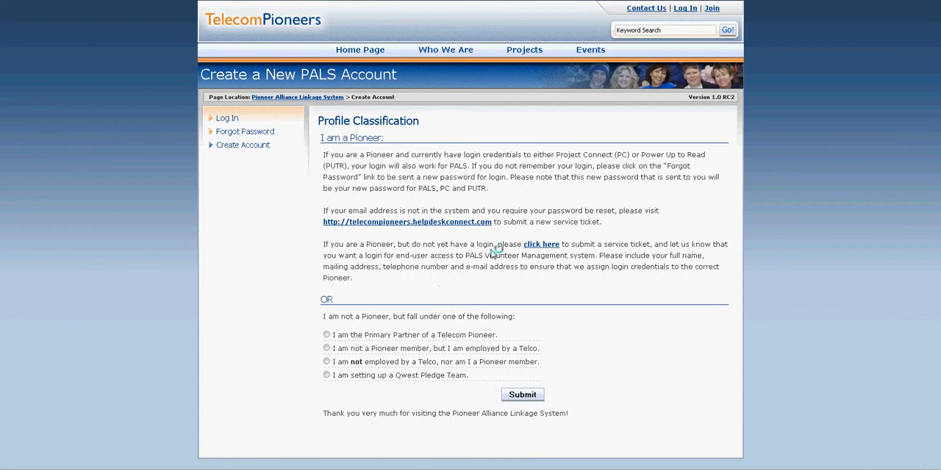
{"action": "left_click", "coordinate": [321, 348]}
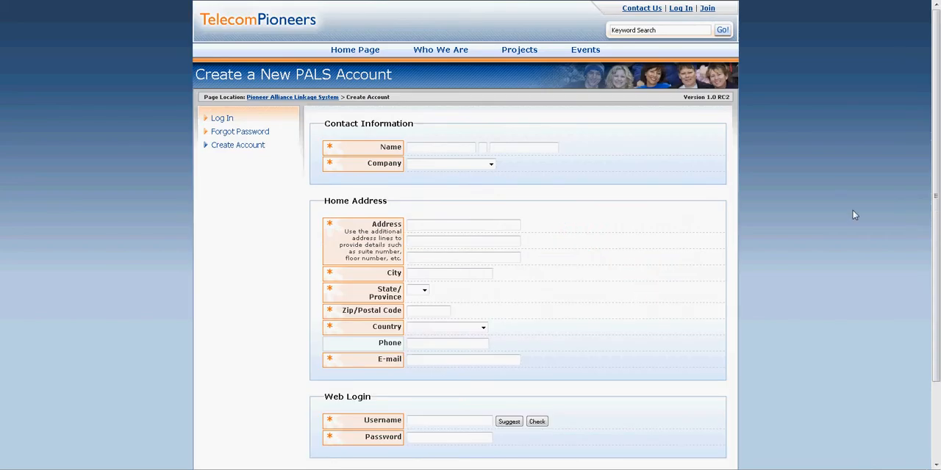
{"action": "scroll", "coordinate": [938, 197], "scroll_direction": "down", "scroll_amount": 1}
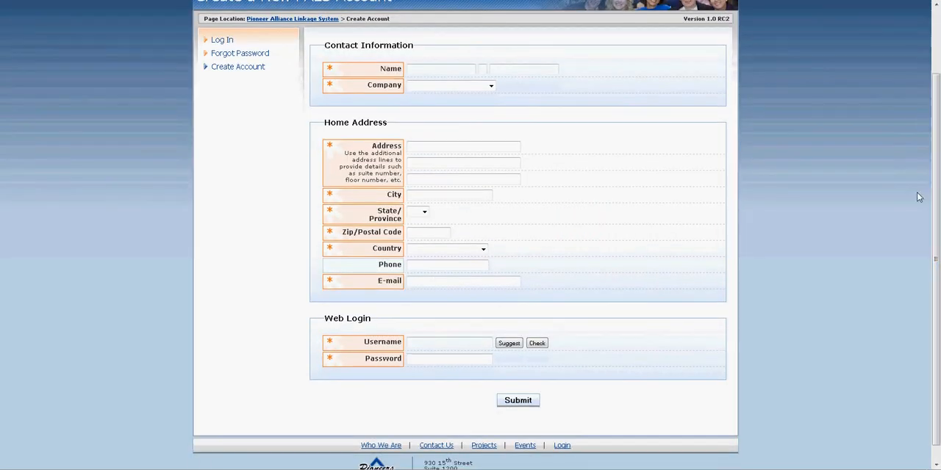
{"action": "scroll", "coordinate": [938, 63], "scroll_direction": "up", "scroll_amount": 1}
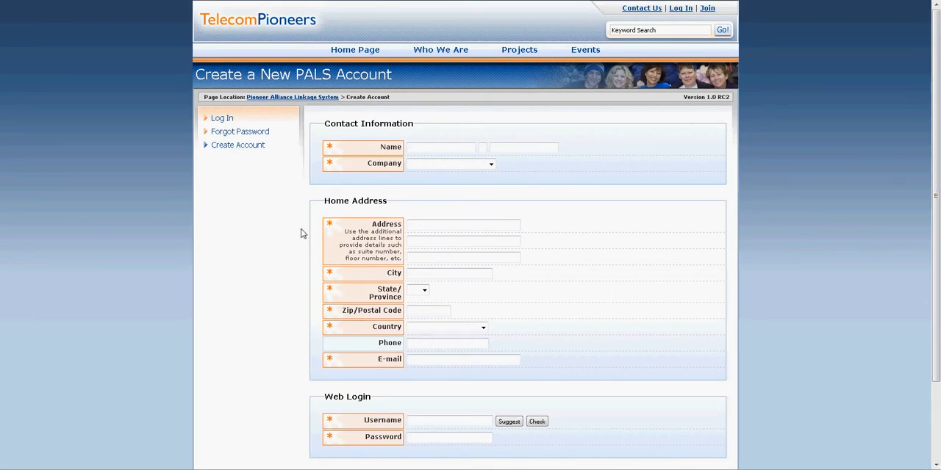
Log in to PALS with the account's user name and password
{"action": "left_click", "coordinate": [219, 119]}
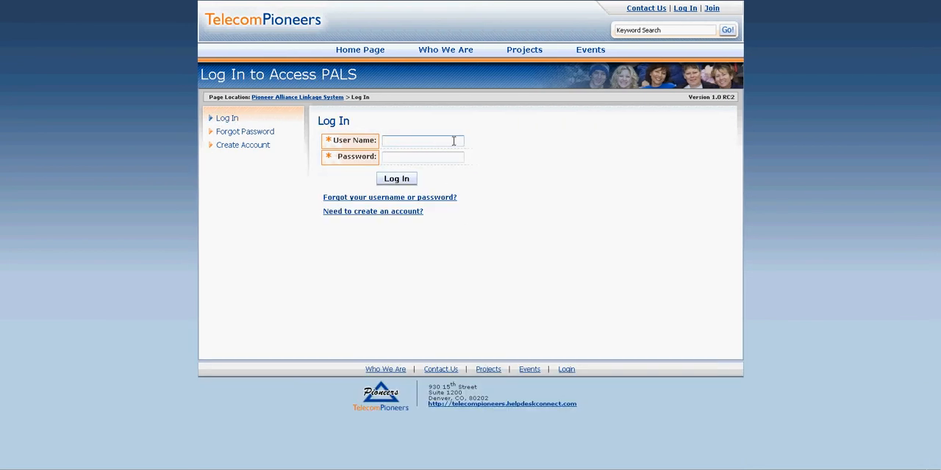
{"action": "type", "text": "jtrout"}
{"action": "key", "text": "Tab"}
{"action": "key", "text": "Return"}
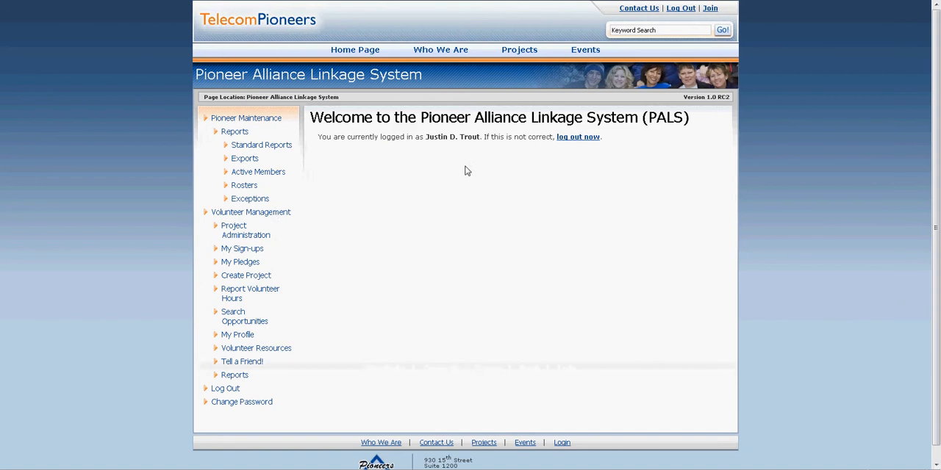
Start a new project in Volunteer Management and title it "Demo Volunteer Management"
{"action": "left_click", "coordinate": [269, 215]}
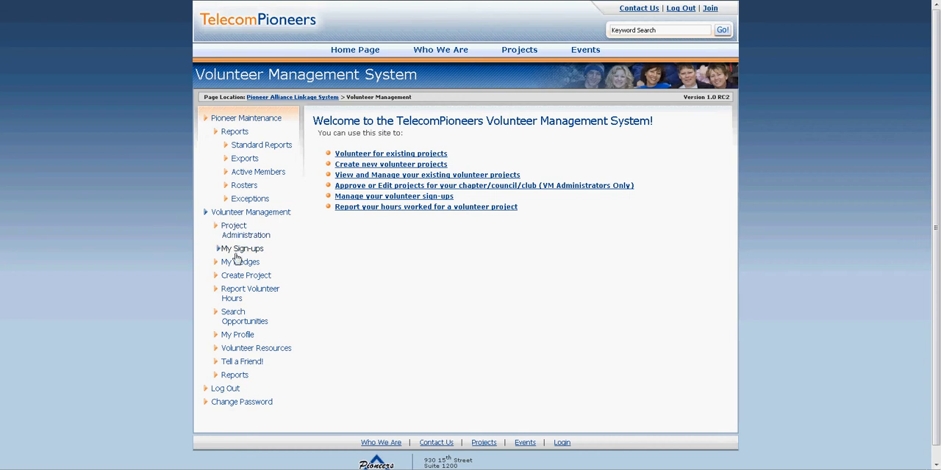
{"action": "left_click", "coordinate": [240, 275]}
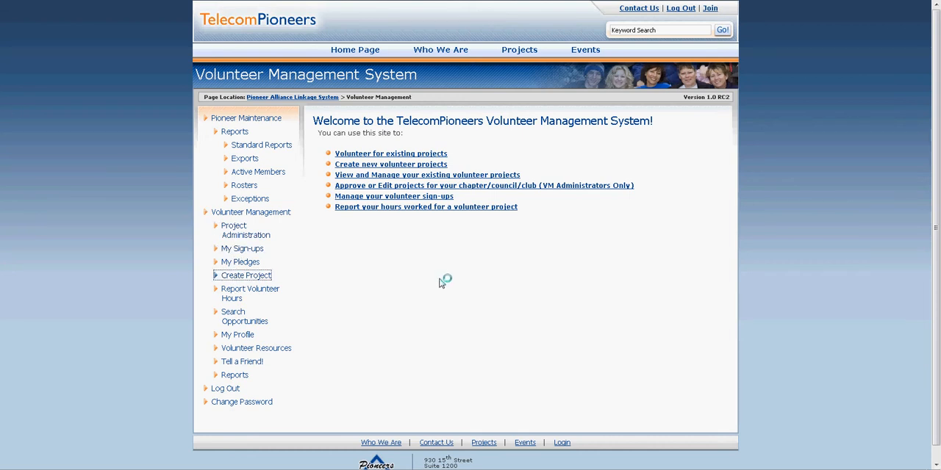
{"action": "left_click", "coordinate": [434, 142]}
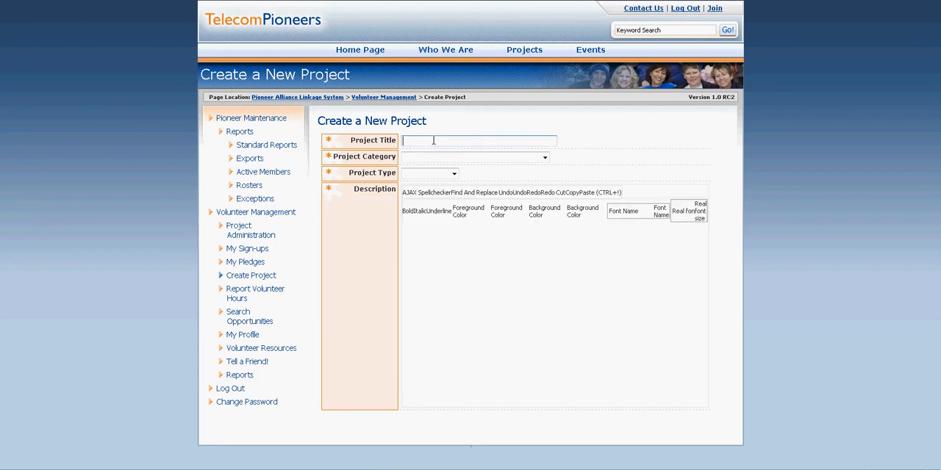
{"action": "type", "text": "Demo Volu"}
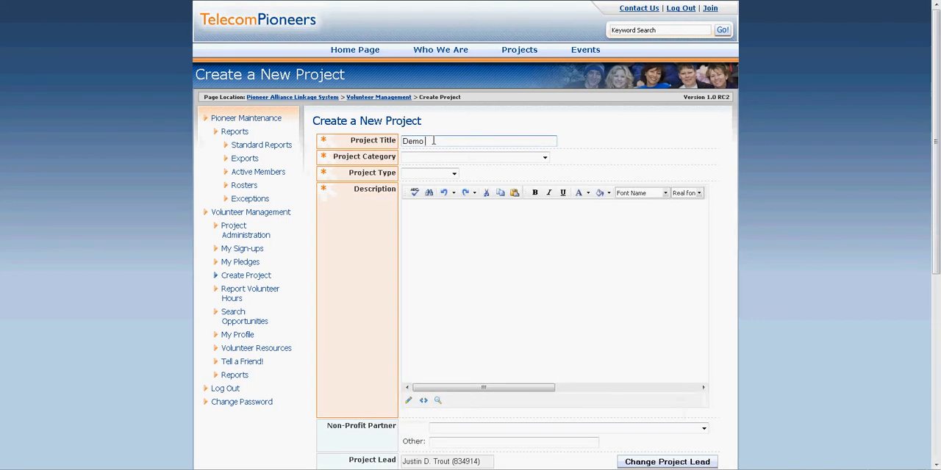
{"action": "type", "text": "nteer M"}
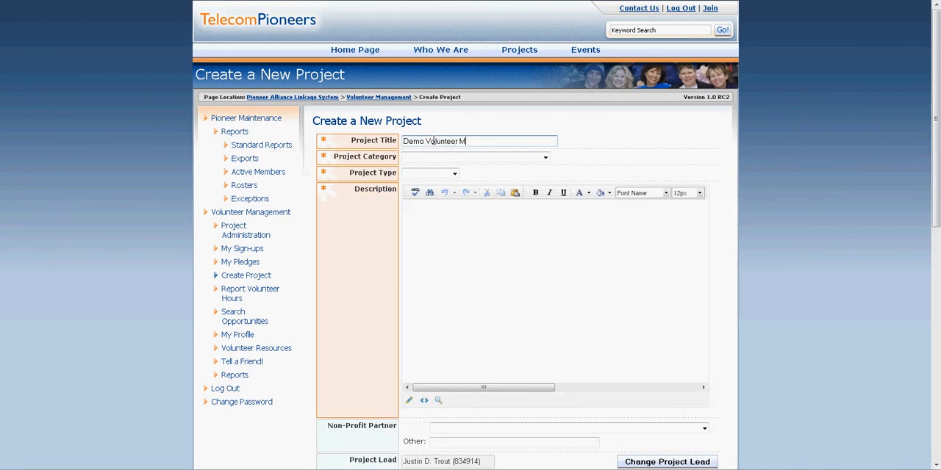
{"action": "type", "text": "anagement"}
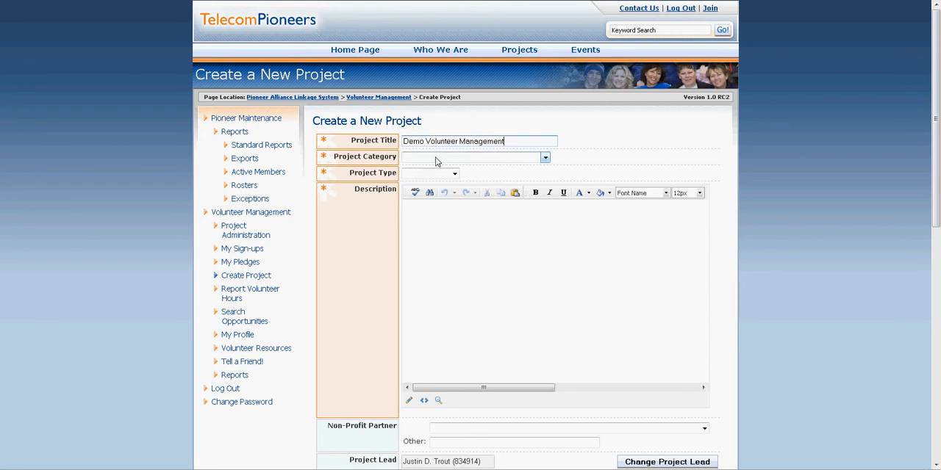
Set the project category to Education and the project type to Virtual / Online
{"action": "left_click", "coordinate": [438, 160]}
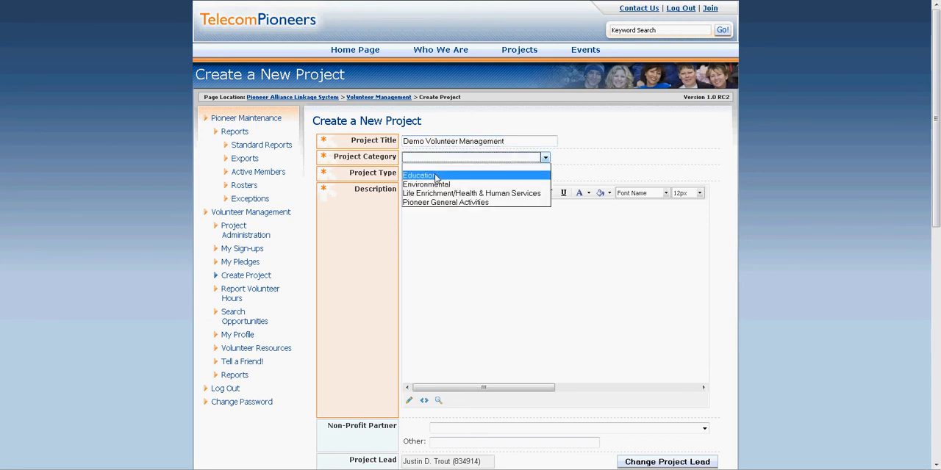
{"action": "left_click", "coordinate": [436, 176]}
{"action": "left_click", "coordinate": [438, 174]}
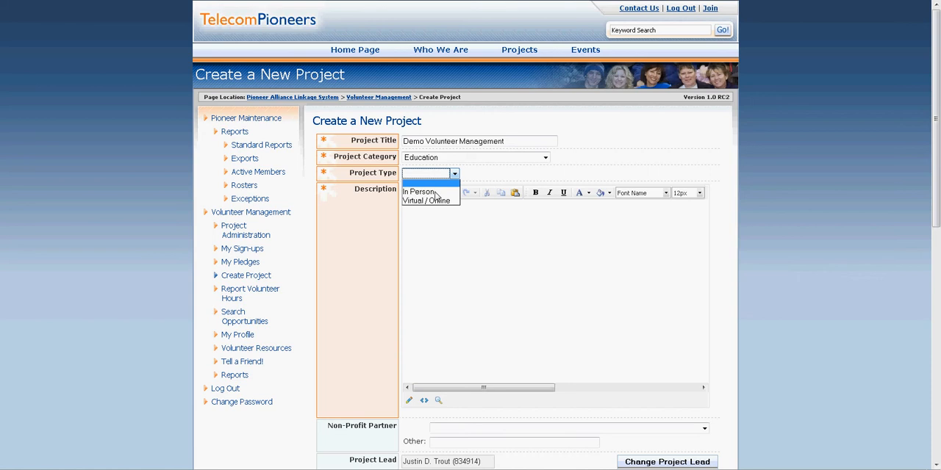
{"action": "left_click", "coordinate": [435, 201]}
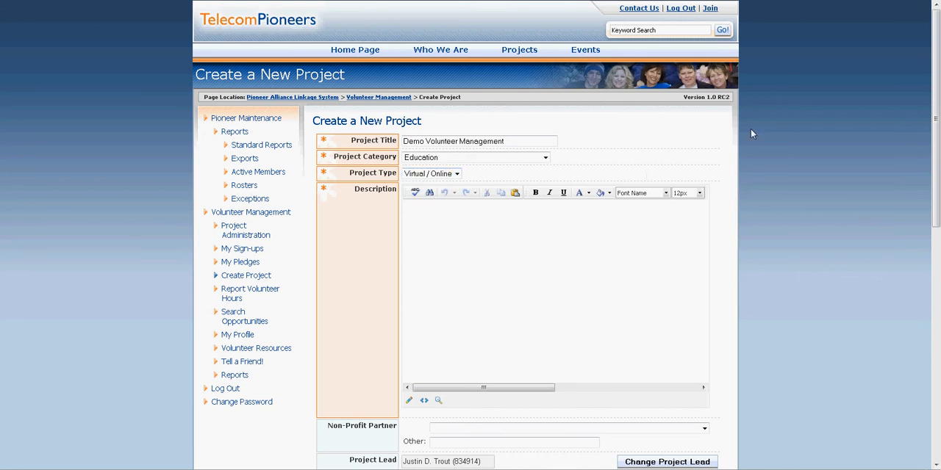
Enter the project description "This is a demo of the Volunteer Management functionality."
{"action": "type", "text": "This is a demo of the Volunteer Management functionality"}
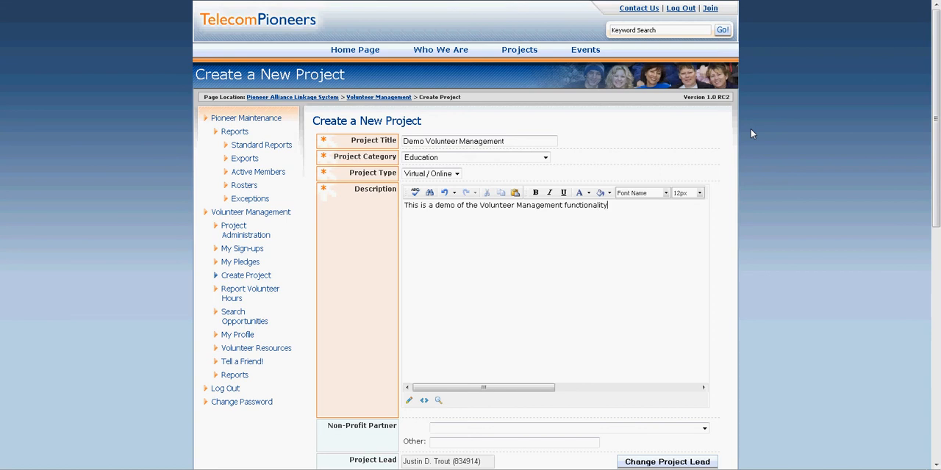
{"action": "type", "text": "."}
Browse the available non-profit partners and close the list without choosing one
{"action": "scroll", "coordinate": [936, 223], "scroll_direction": "down", "scroll_amount": 1}
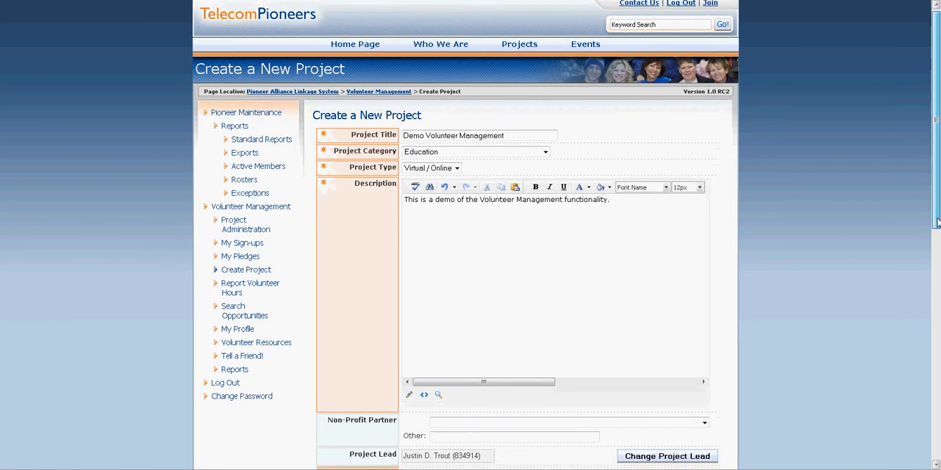
{"action": "left_click_drag", "start_coordinate": [937, 223], "coordinate": [937, 386]}
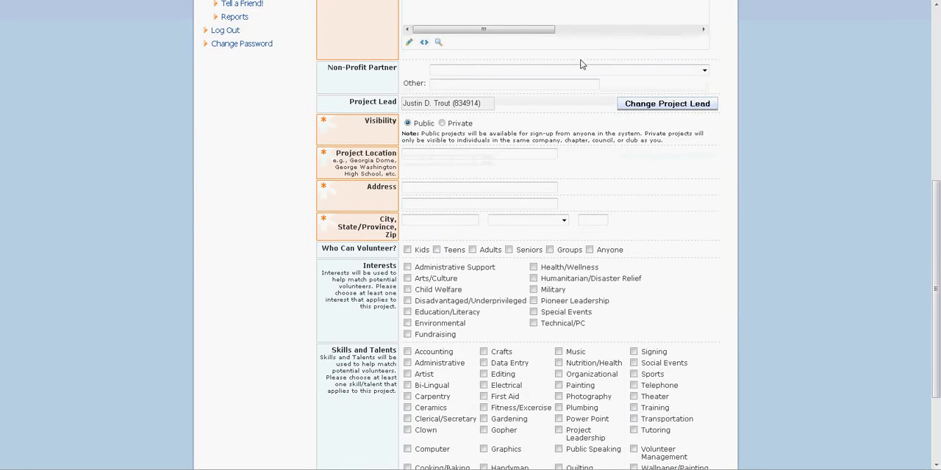
{"action": "left_click", "coordinate": [560, 72]}
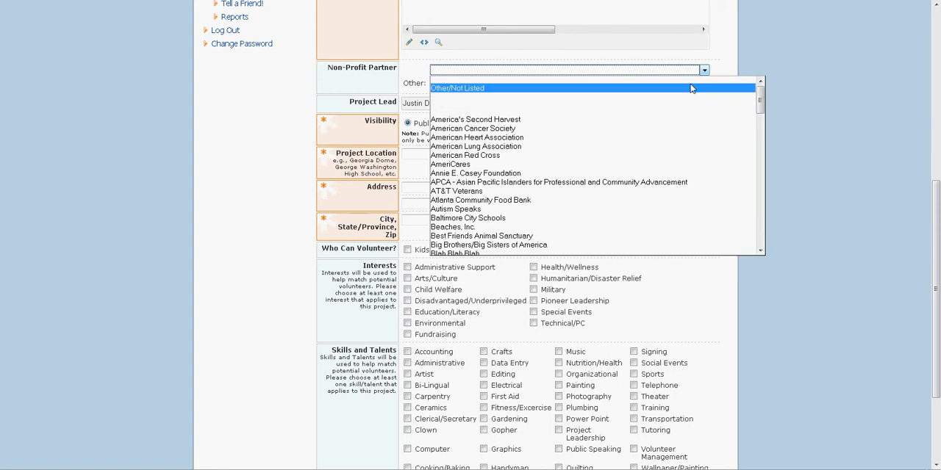
{"action": "left_click_drag", "start_coordinate": [760, 100], "coordinate": [760, 153]}
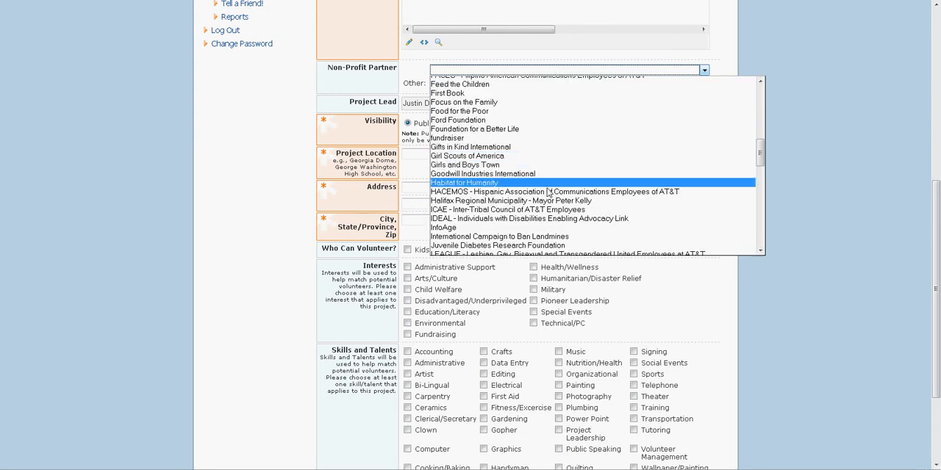
{"action": "left_click", "coordinate": [414, 81]}
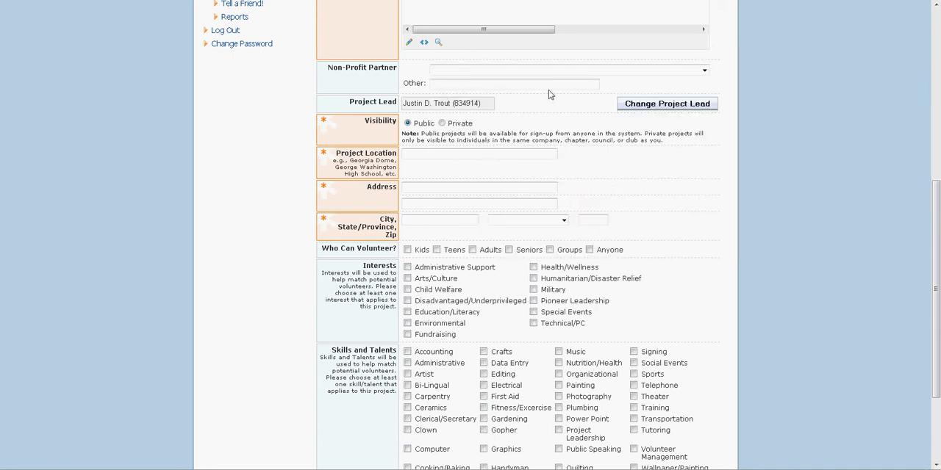
Change the project lead by searching for the person's last name and selecting the TelecomPioneers match in Denver, CO
{"action": "left_click", "coordinate": [655, 108]}
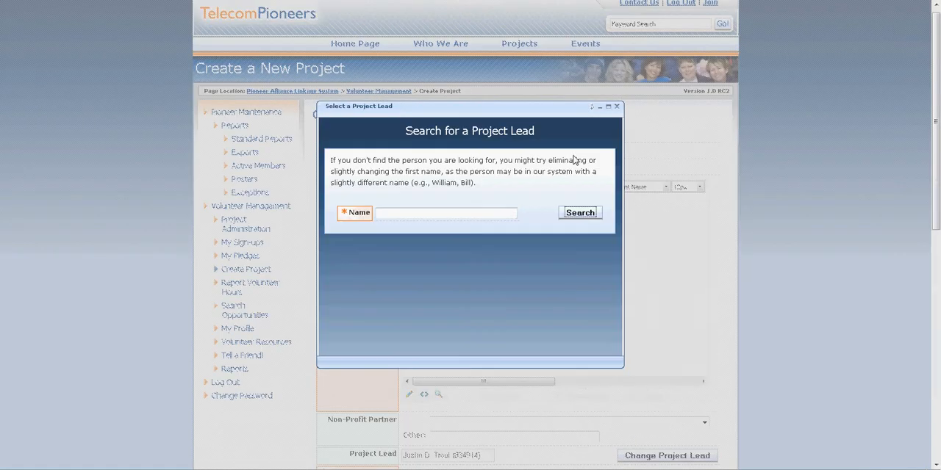
{"action": "left_click", "coordinate": [476, 213]}
{"action": "type", "text": "richter"}
{"action": "left_click", "coordinate": [586, 214]}
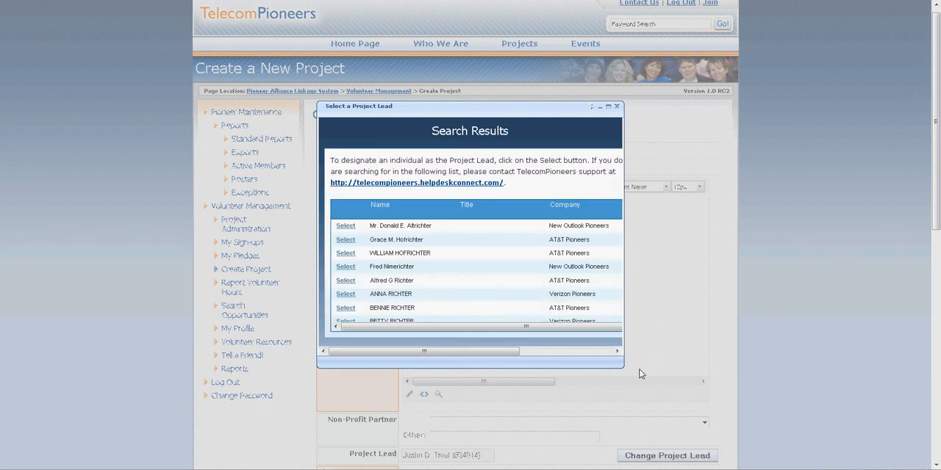
{"action": "left_click_drag", "start_coordinate": [620, 364], "coordinate": [745, 412]}
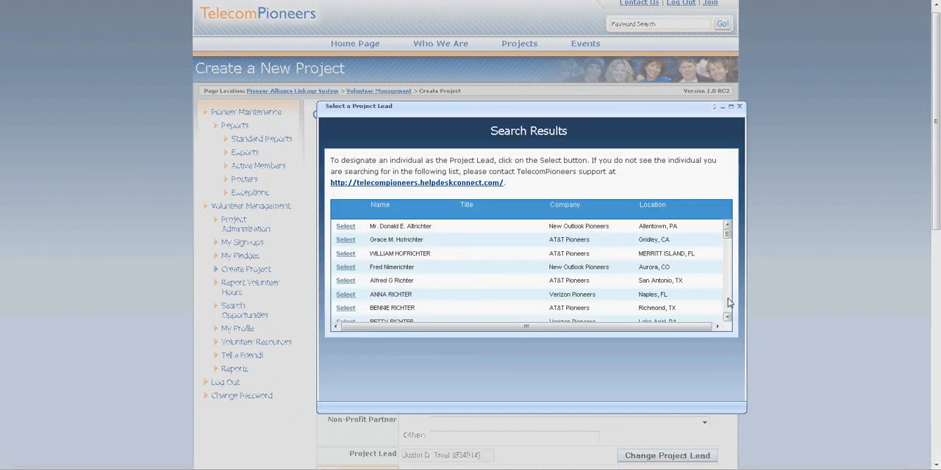
{"action": "scroll", "coordinate": [728, 302], "scroll_direction": "down", "scroll_amount": 5}
{"action": "scroll", "coordinate": [728, 303], "scroll_direction": "down", "scroll_amount": 8}
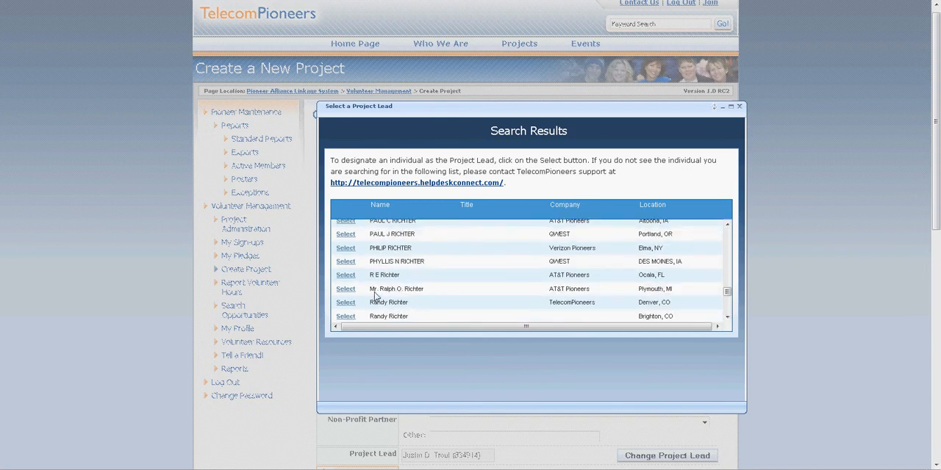
{"action": "left_click", "coordinate": [345, 302]}
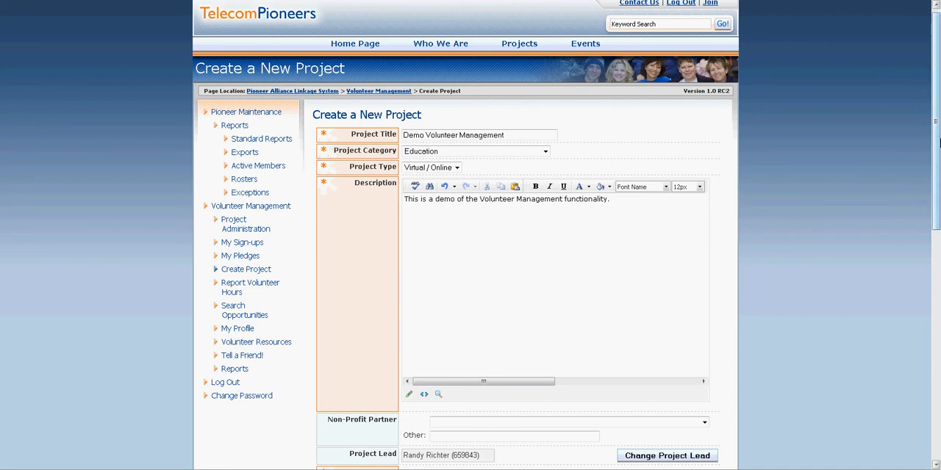
Enter the host's house as the project location and fill in its street address
{"action": "left_click_drag", "start_coordinate": [936, 160], "coordinate": [938, 259]}
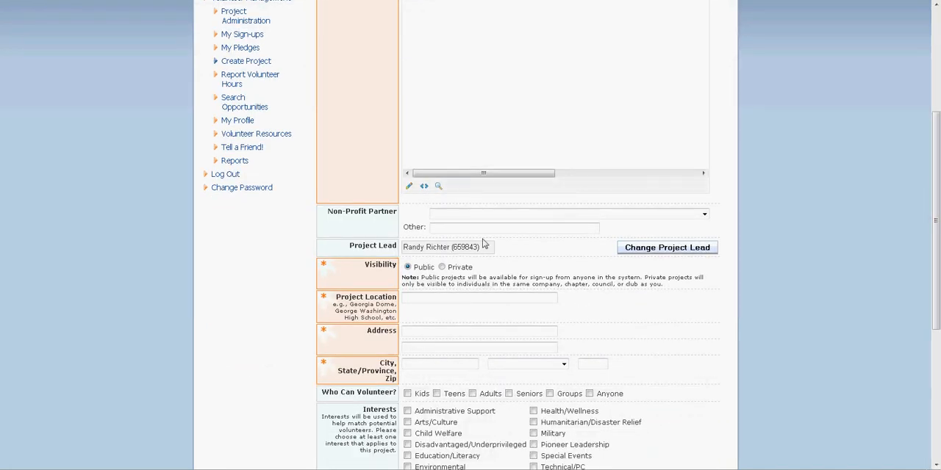
{"action": "left_click", "coordinate": [458, 298]}
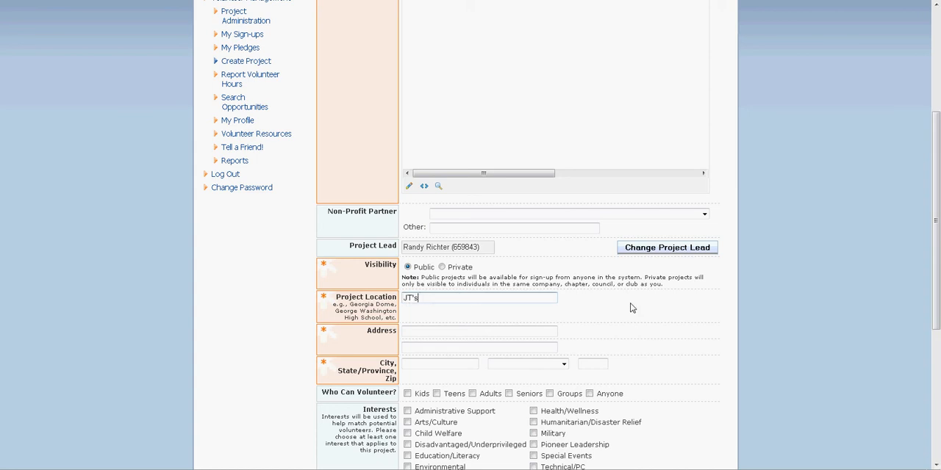
{"action": "type", "text": "JT's House"}
{"action": "key", "text": "Tab"}
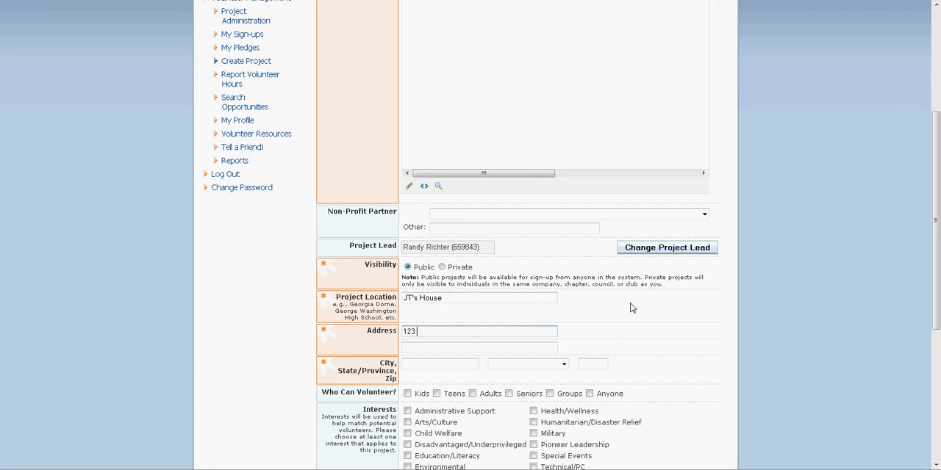
{"action": "type", "text": "123 Anywhere Street"}
{"action": "key", "text": "Tab"}
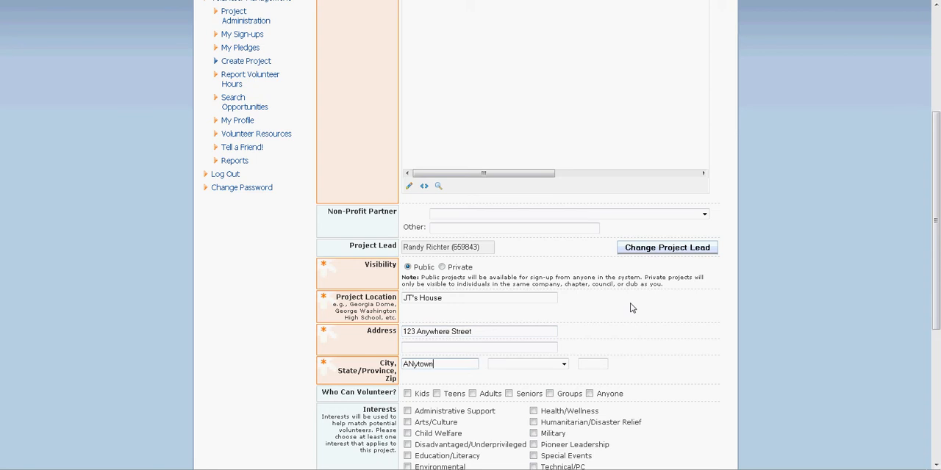
Complete the project address with the city, California as the state, and the zip code
{"action": "type", "text": "A"}
{"action": "key", "text": "Tab"}
{"action": "key", "text": "c"}
{"action": "key", "text": "Tab"}
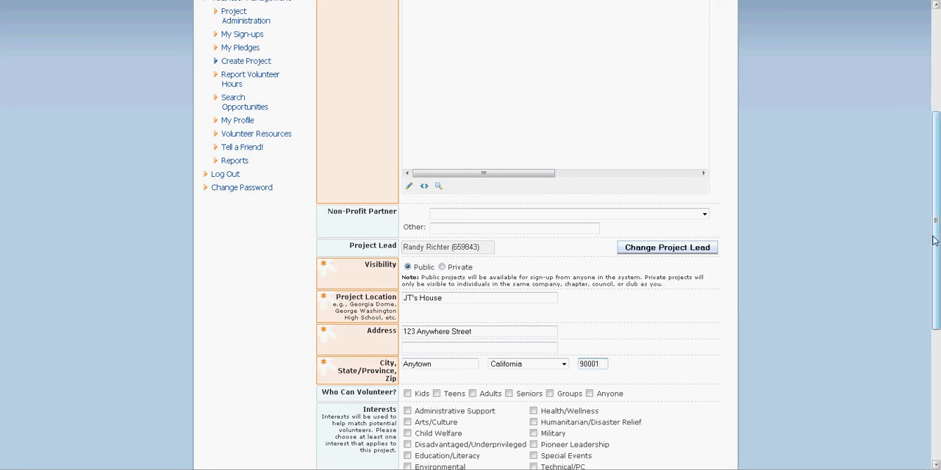
Select the interests Education/Literacy and Pioneer Leadership, and the skills Computer, Graphics and Web Design
{"action": "left_click_drag", "start_coordinate": [932, 241], "coordinate": [931, 378]}
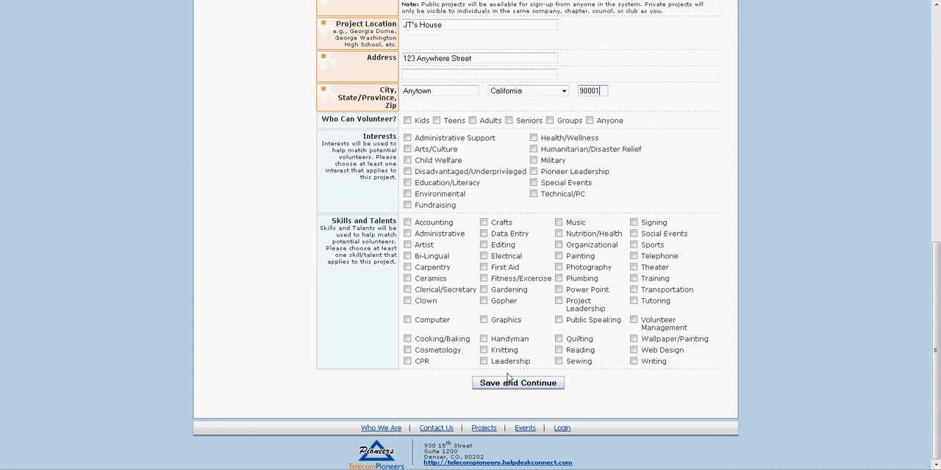
{"action": "left_click", "coordinate": [430, 187]}
{"action": "left_click", "coordinate": [593, 175]}
{"action": "left_click", "coordinate": [432, 321]}
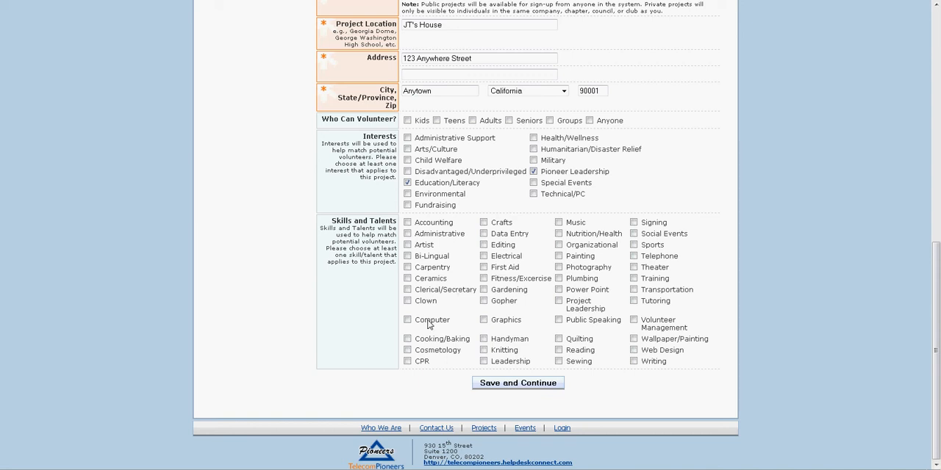
{"action": "left_click", "coordinate": [505, 322]}
{"action": "left_click", "coordinate": [647, 354]}
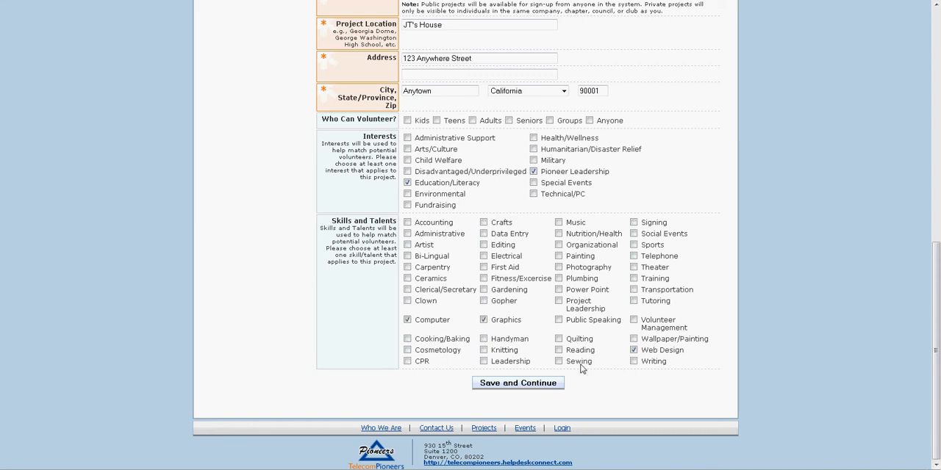
Save the project details and continue to its time slot calendar
{"action": "left_click", "coordinate": [522, 384]}
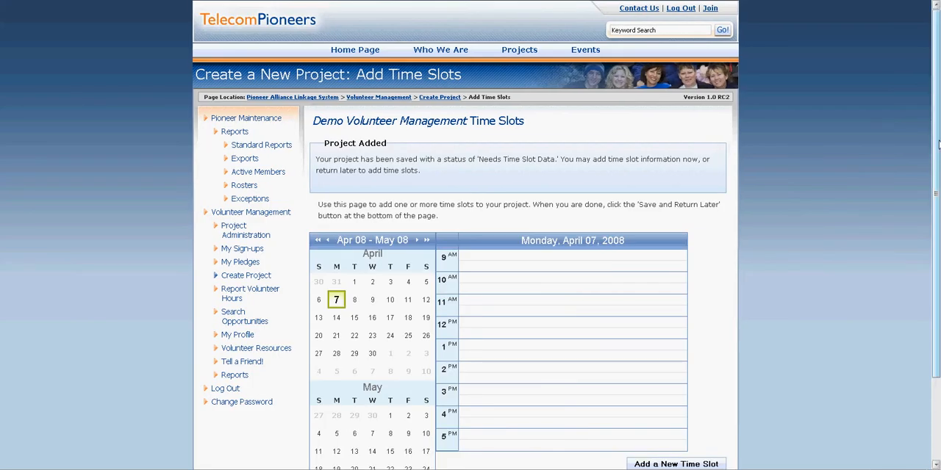
{"action": "left_click_drag", "start_coordinate": [938, 144], "coordinate": [938, 214]}
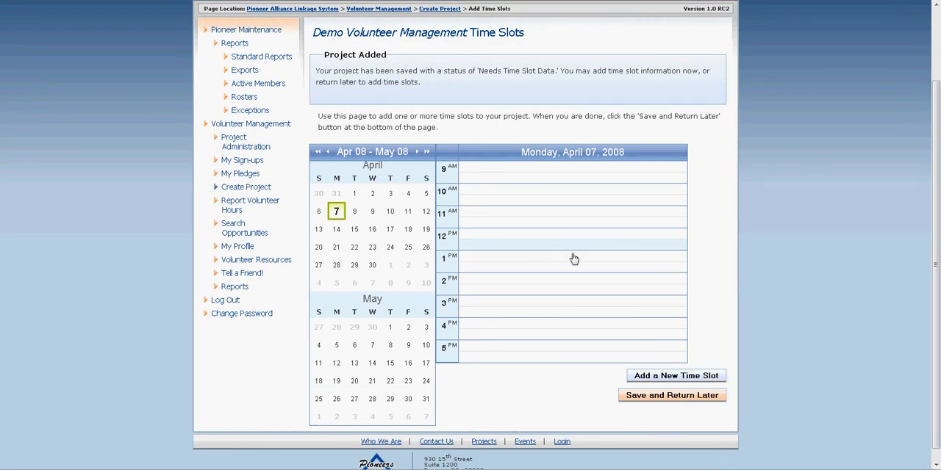
Add a time slot named "The Actual Demo" on April 7, 2008, starting at 1:00 PM and ending at 2:30 PM
{"action": "left_click", "coordinate": [478, 261]}
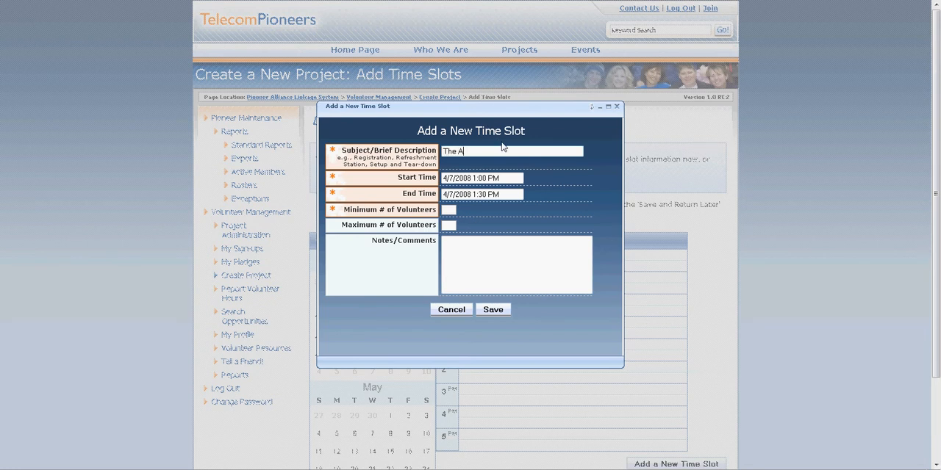
{"action": "type", "text": "The Actual Demo"}
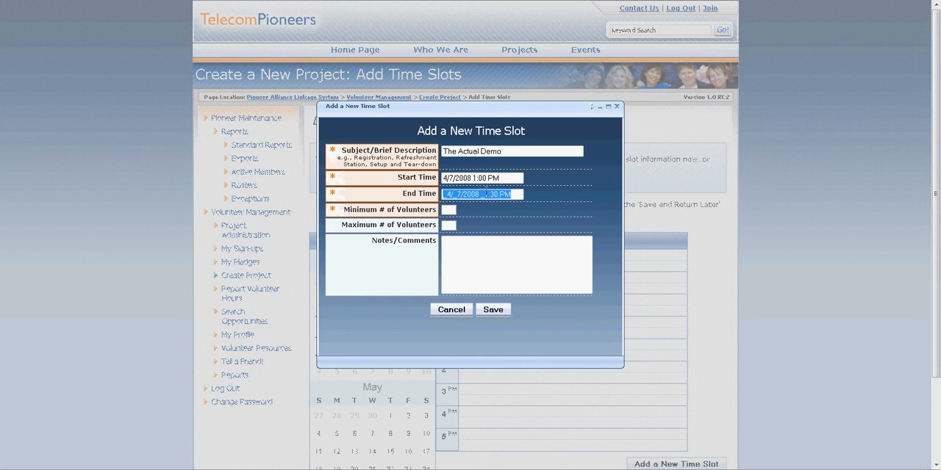
{"action": "left_click", "coordinate": [485, 194]}
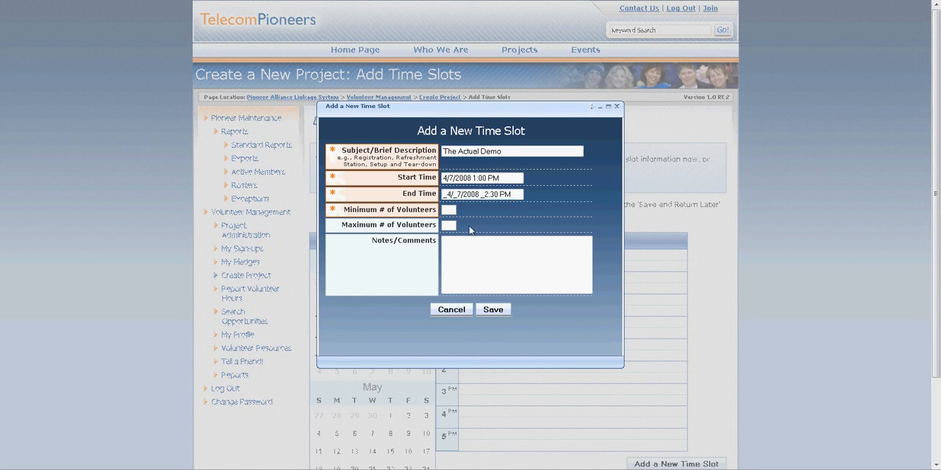
{"action": "key", "text": "Tab"}
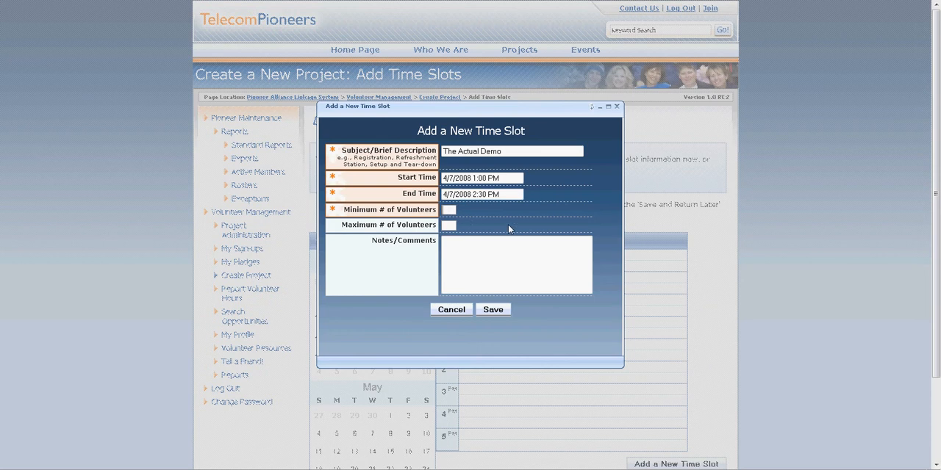
Set the time slot's minimum to 5 and maximum to 10 volunteers, add the note "Test notes and comments.", and save it
{"action": "type", "text": "5"}
{"action": "left_click", "coordinate": [453, 224]}
{"action": "left_click", "coordinate": [479, 248]}
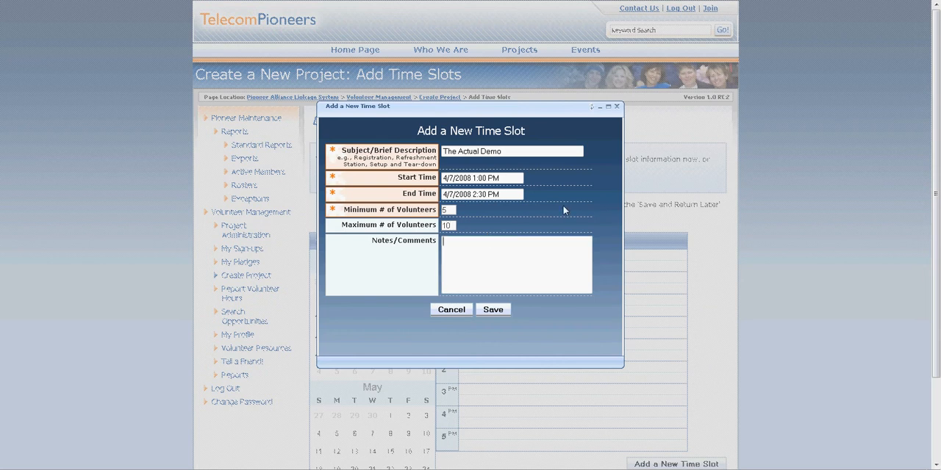
{"action": "type", "text": "Test notes and comments."}
{"action": "left_click", "coordinate": [493, 312]}
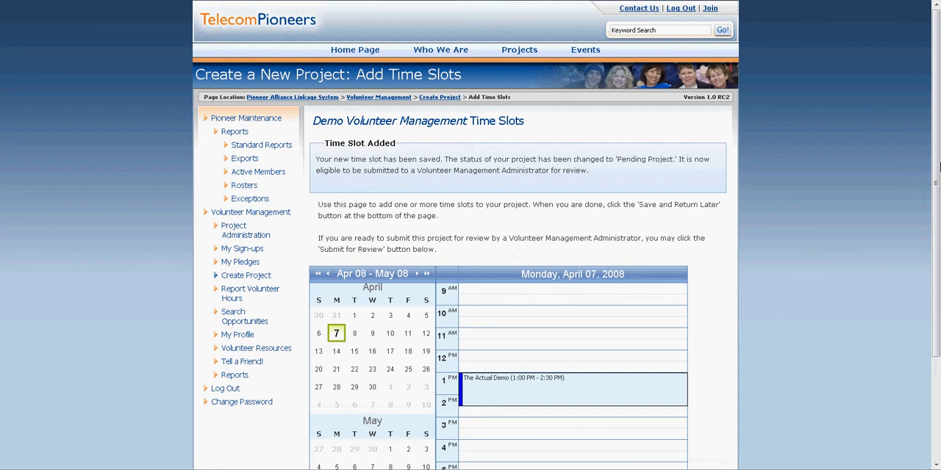
Save the time slots for returning later and submit the pending Demo Volunteer Management project for review
{"action": "left_click_drag", "start_coordinate": [934, 139], "coordinate": [934, 244]}
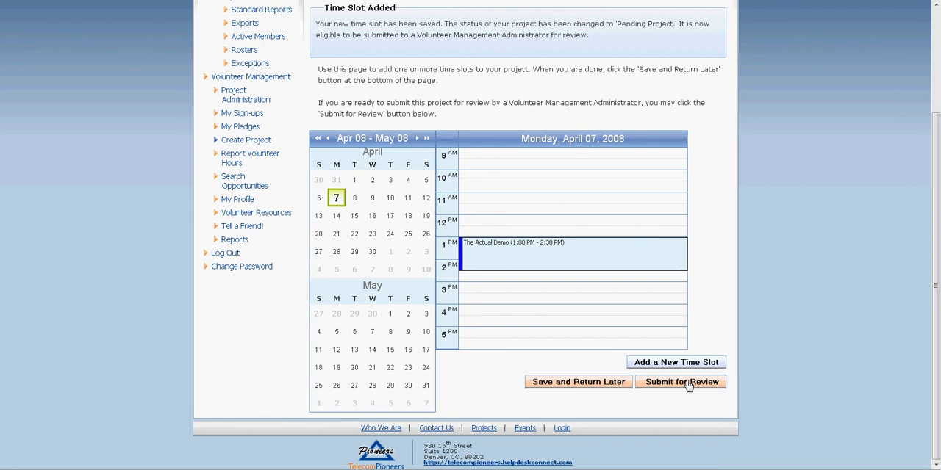
{"action": "left_click", "coordinate": [575, 385]}
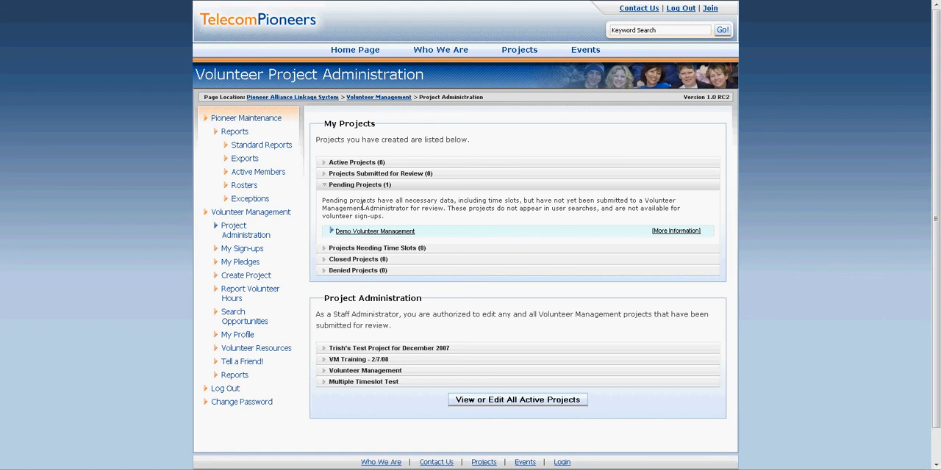
{"action": "left_click", "coordinate": [374, 230]}
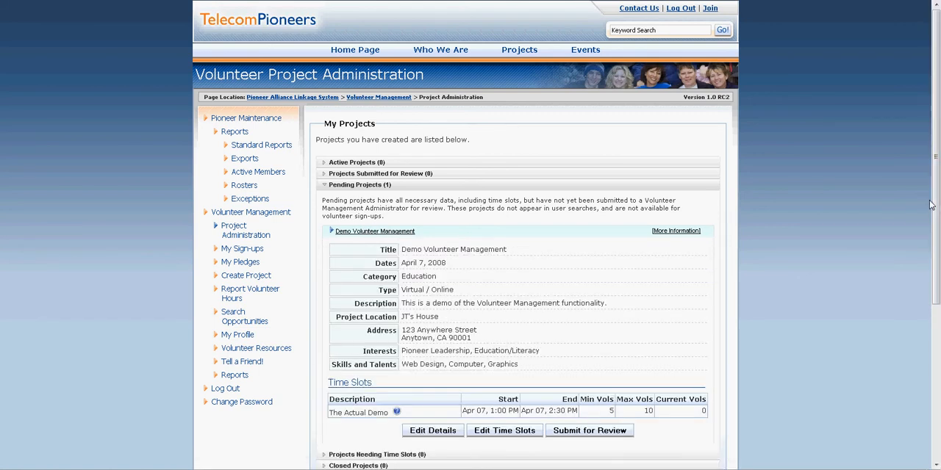
{"action": "scroll", "coordinate": [557, 208], "scroll_direction": "down", "scroll_amount": 2}
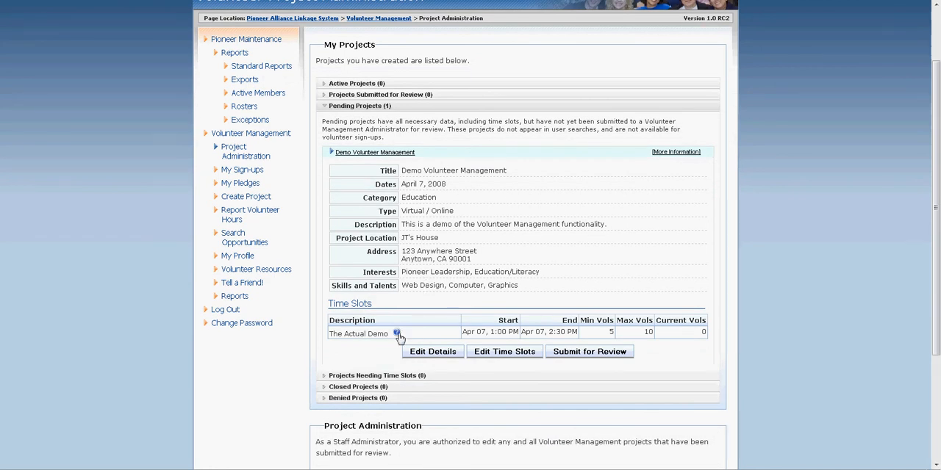
{"action": "mouse_move", "coordinate": [397, 337]}
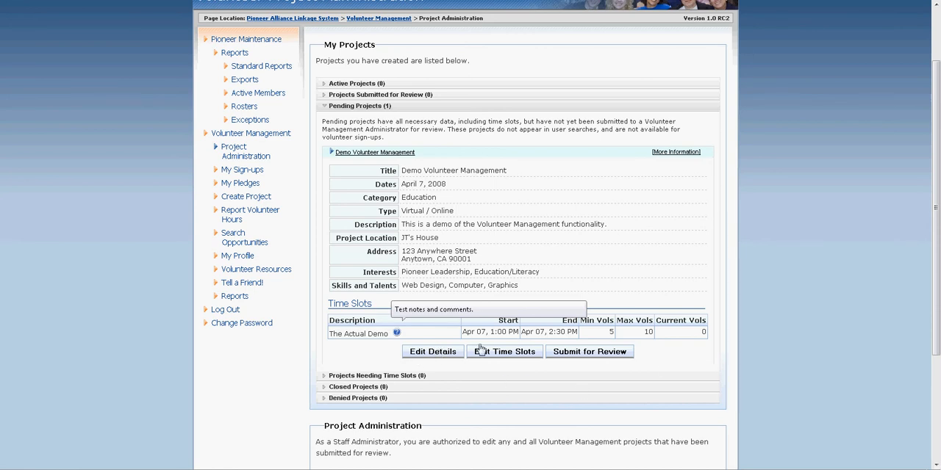
{"action": "left_click", "coordinate": [598, 353]}
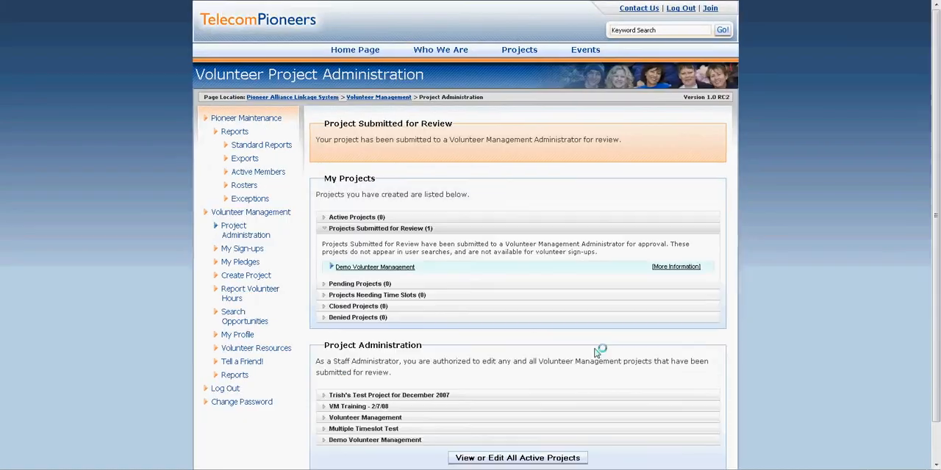
Review the Demo Volunteer Management entry in the staff project administration list and approve the project
{"action": "scroll", "coordinate": [712, 289], "scroll_direction": "down", "scroll_amount": 2}
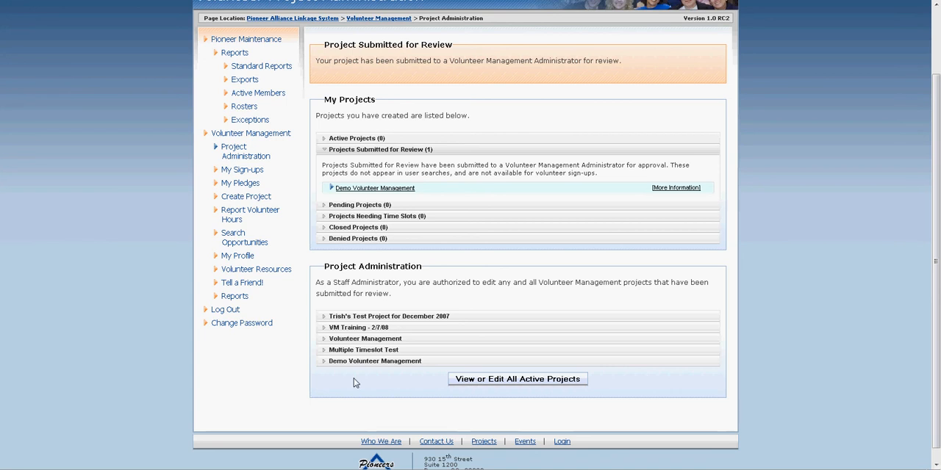
{"action": "left_click", "coordinate": [390, 362]}
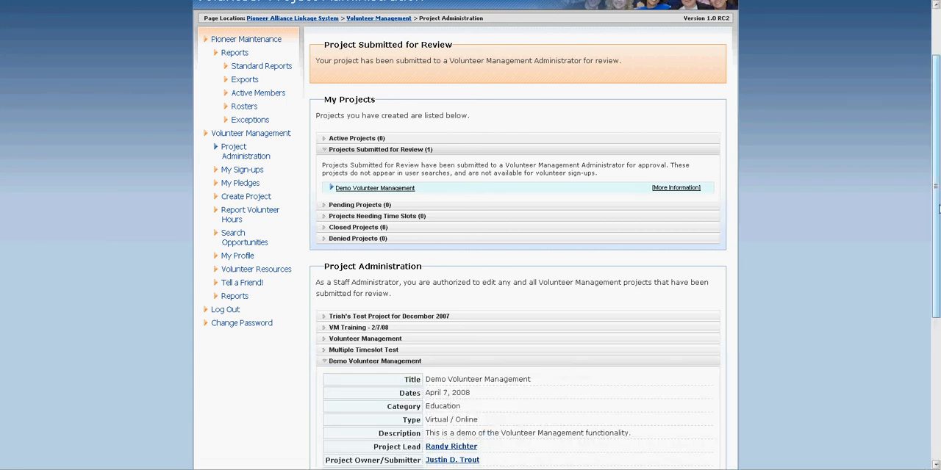
{"action": "left_click_drag", "start_coordinate": [937, 213], "coordinate": [937, 353]}
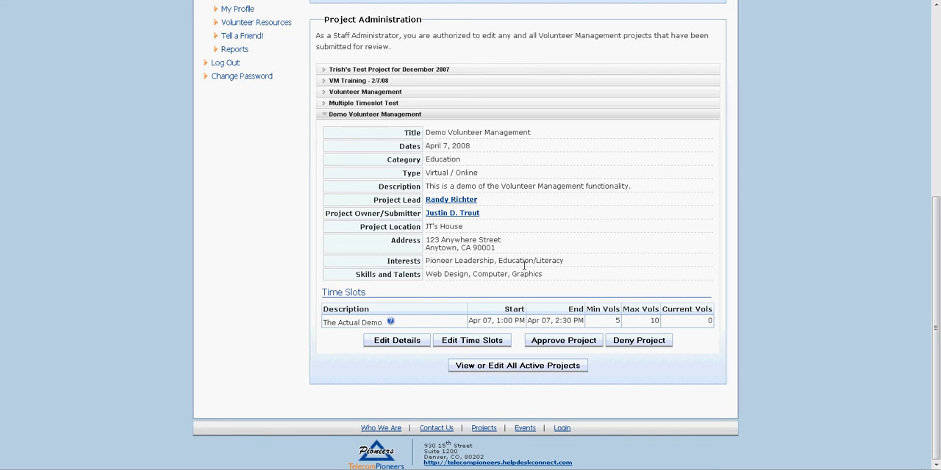
{"action": "left_click", "coordinate": [569, 343]}
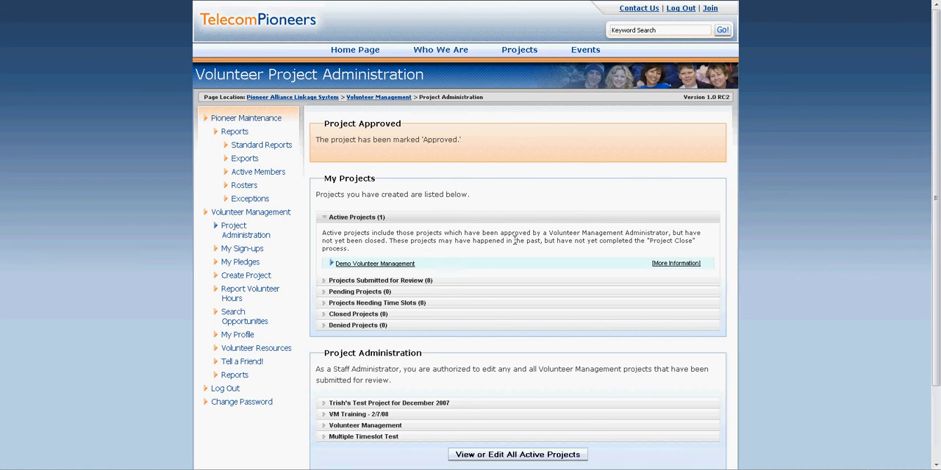
Examine the active project's volunteer hours page and its volunteer search form, and return to the hours page
{"action": "scroll", "coordinate": [514, 240], "scroll_direction": "down", "scroll_amount": 3}
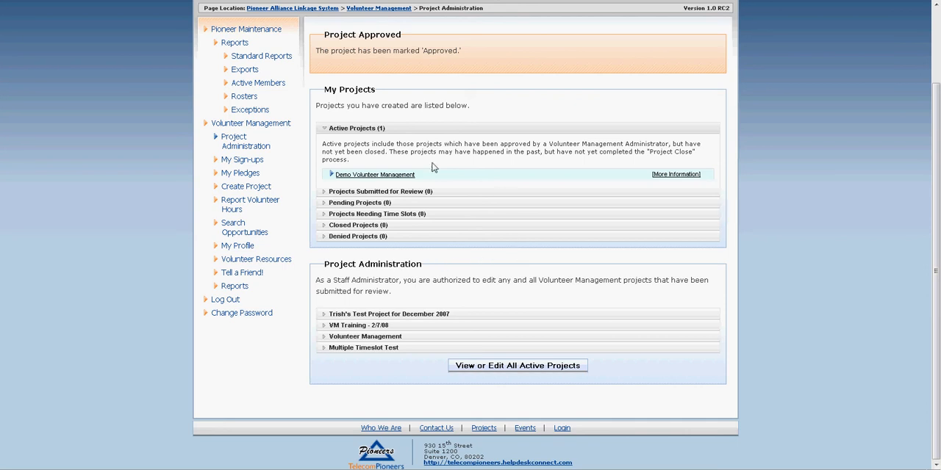
{"action": "left_click", "coordinate": [384, 175]}
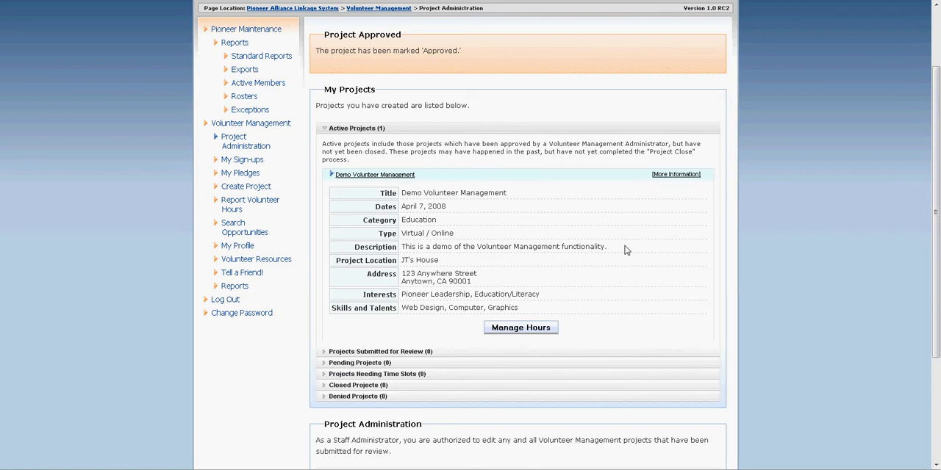
{"action": "left_click", "coordinate": [528, 331]}
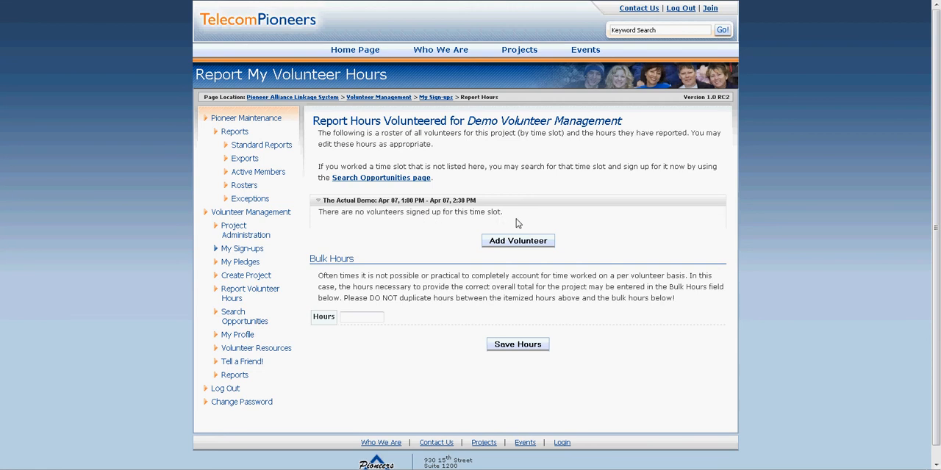
{"action": "left_click", "coordinate": [514, 242]}
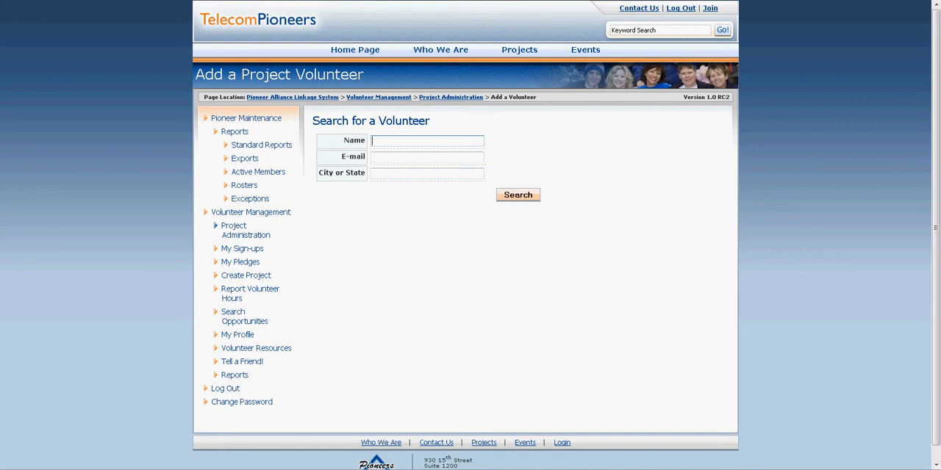
{"action": "key", "text": "alt+Left"}
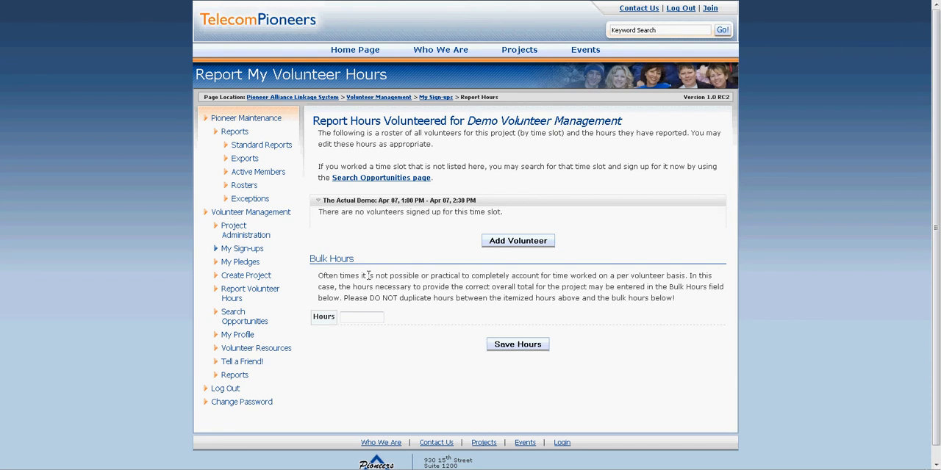
Start a new volunteer pledge with the title "Personal Gratification"
{"action": "left_click", "coordinate": [237, 265]}
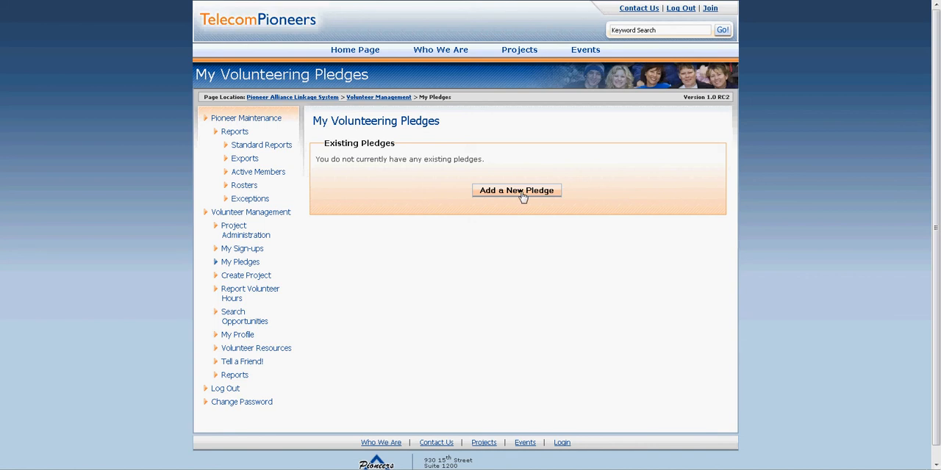
{"action": "left_click", "coordinate": [516, 191]}
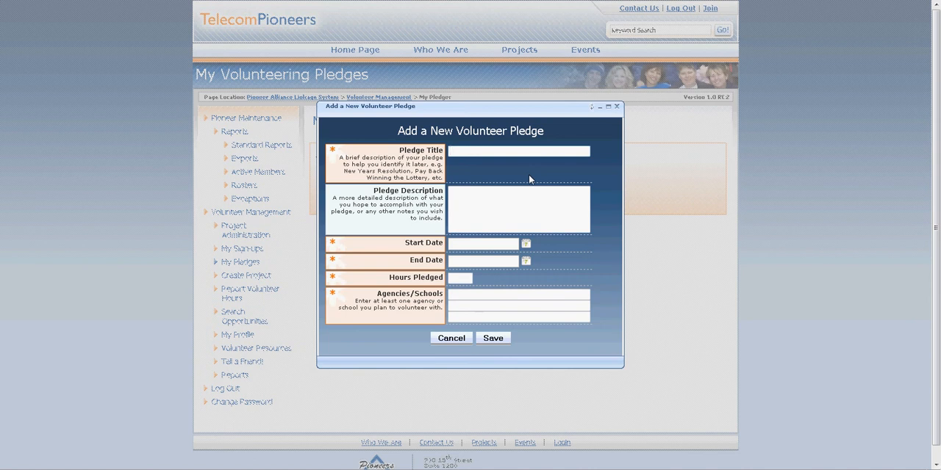
{"action": "type", "text": "Personal Gratificatio"}
{"action": "type", "text": "n"}
Enter the pledge description "I intend to give back to my community by pledging my time."
{"action": "left_click", "coordinate": [504, 225]}
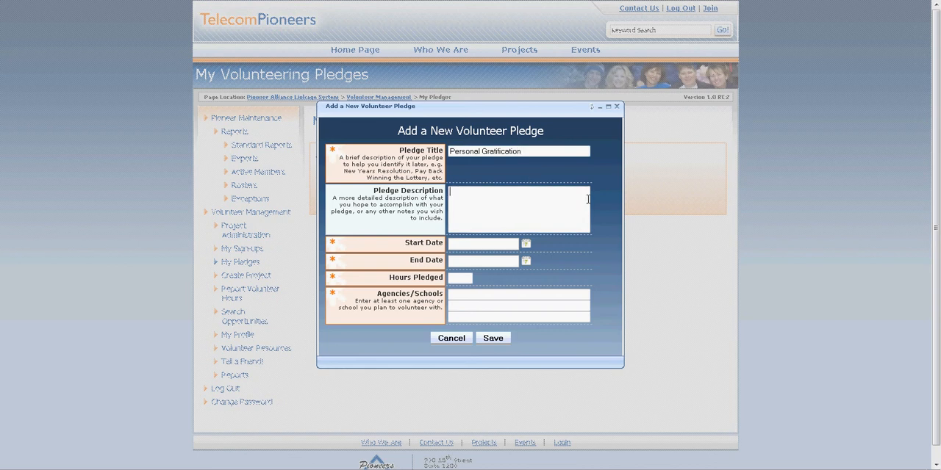
{"action": "type", "text": "I intend to give back to my community by"}
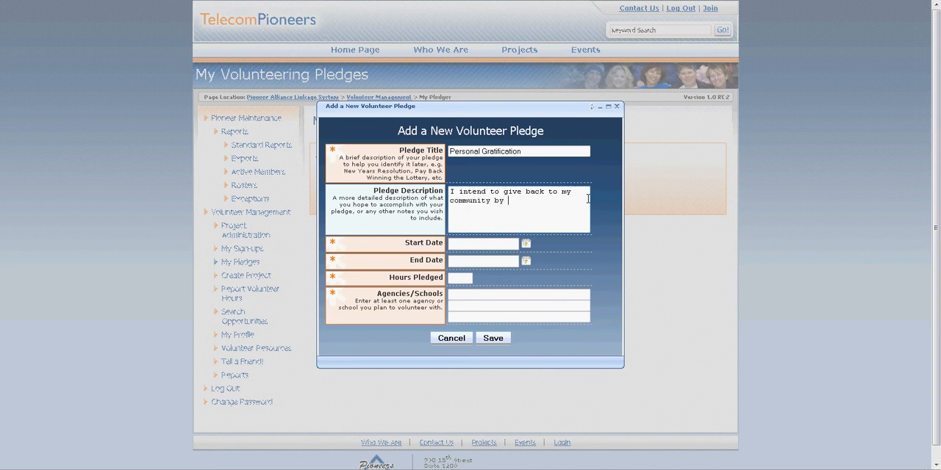
{"action": "type", "text": " pledi"}
{"action": "type", "text": "ing my time."}
Set the pledge's start date to 4/7/2008 and its end date to 5/7/2008
{"action": "left_click", "coordinate": [526, 246]}
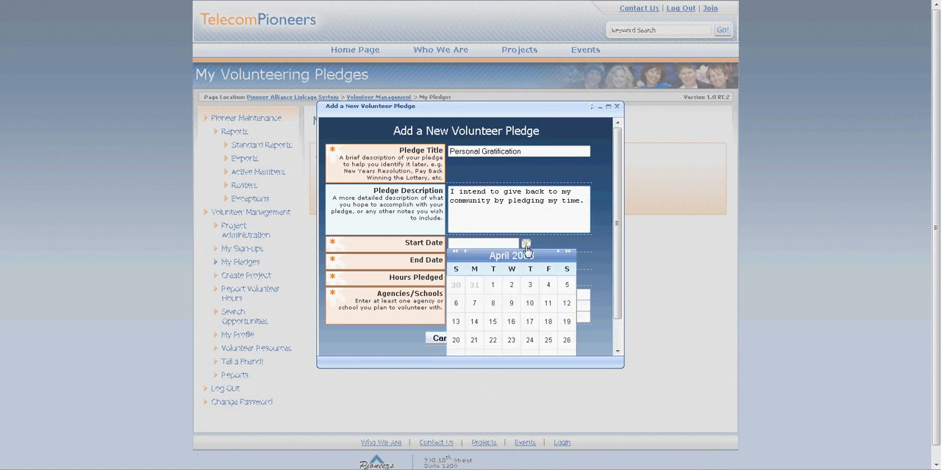
{"action": "left_click", "coordinate": [474, 305]}
{"action": "left_click", "coordinate": [526, 262]}
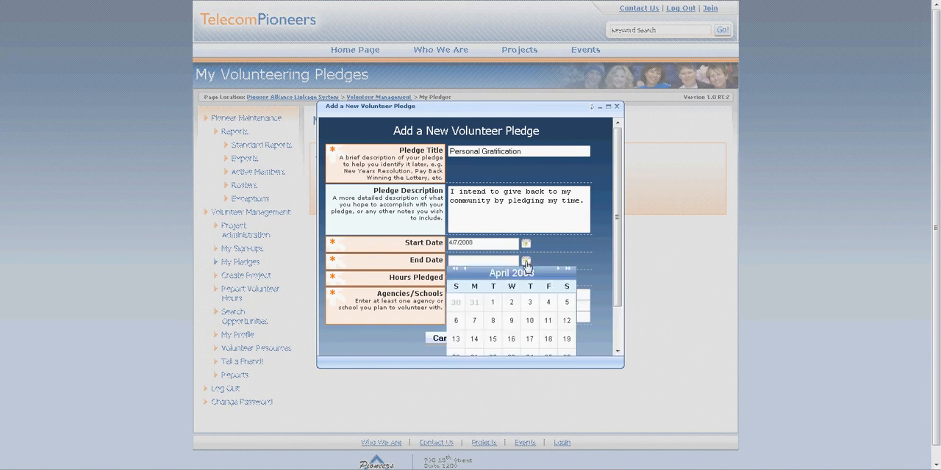
{"action": "scroll", "coordinate": [617, 265], "scroll_direction": "down", "scroll_amount": 2}
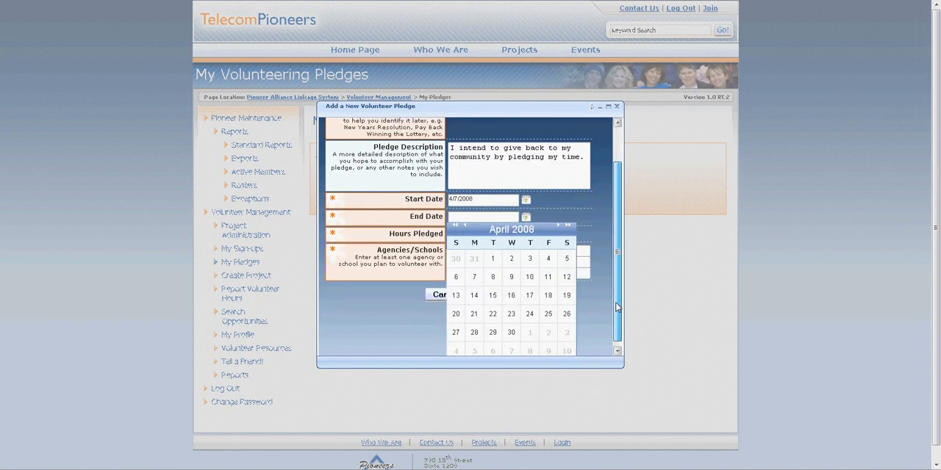
{"action": "left_click", "coordinate": [558, 220]}
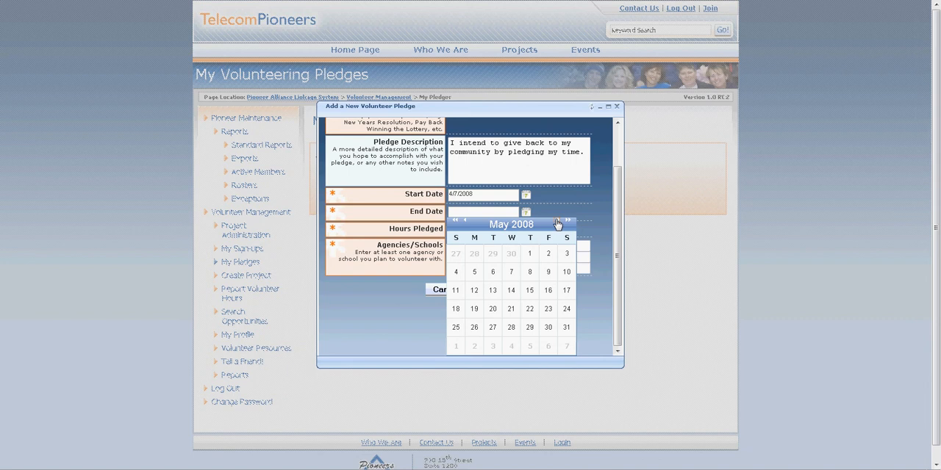
{"action": "left_click", "coordinate": [510, 272]}
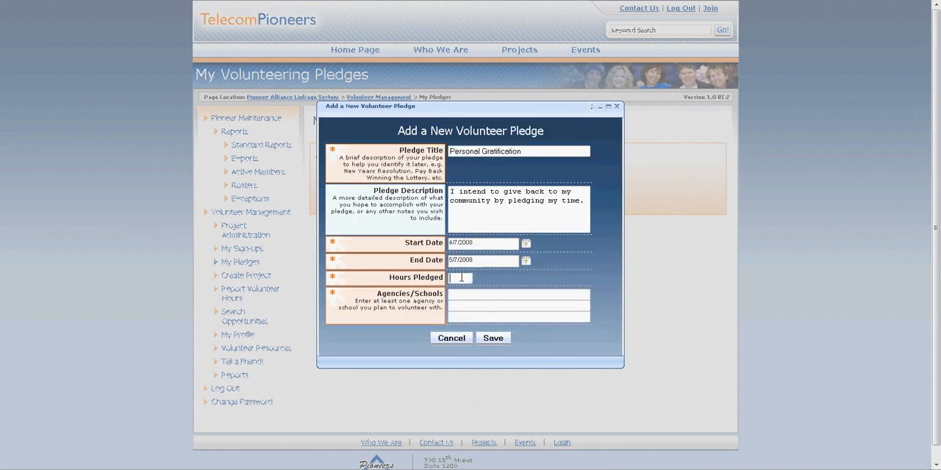
Pledge 24 hours, list "Local Schools" and "My Local Soup Kitchen" as the agencies, and save the pledge
{"action": "left_click", "coordinate": [481, 298]}
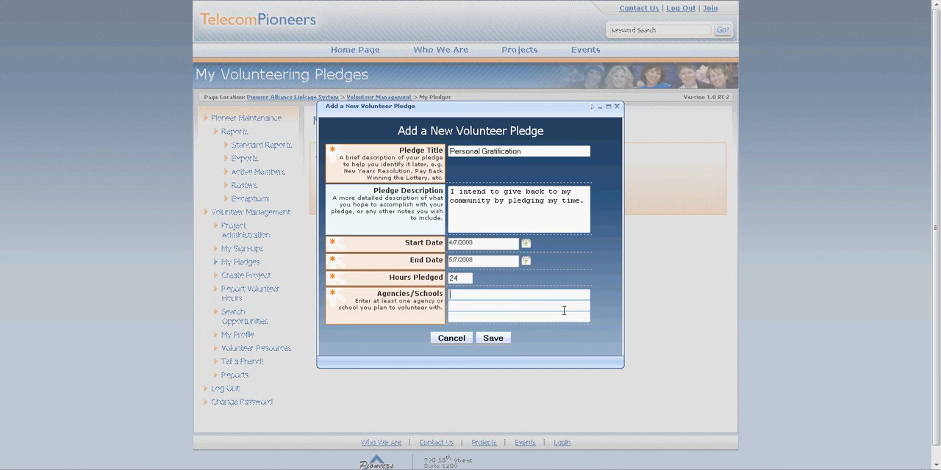
{"action": "type", "text": "ocal Schools"}
{"action": "key", "text": "Tab"}
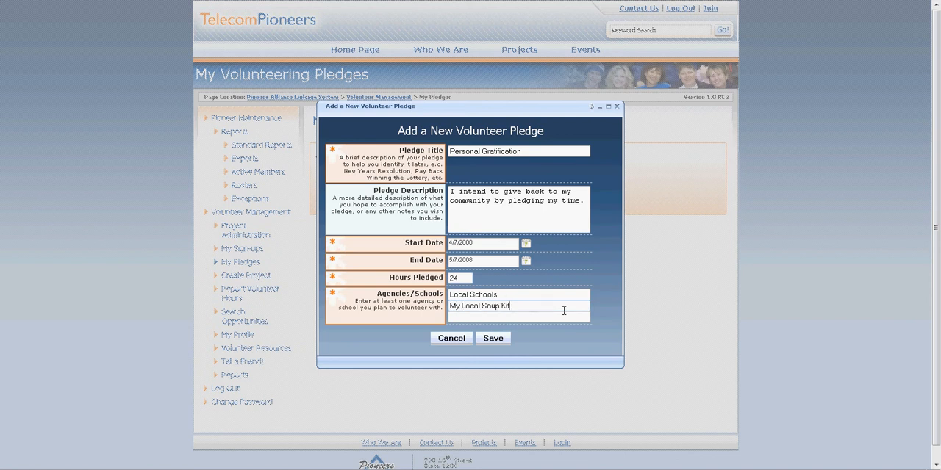
{"action": "left_click", "coordinate": [494, 338]}
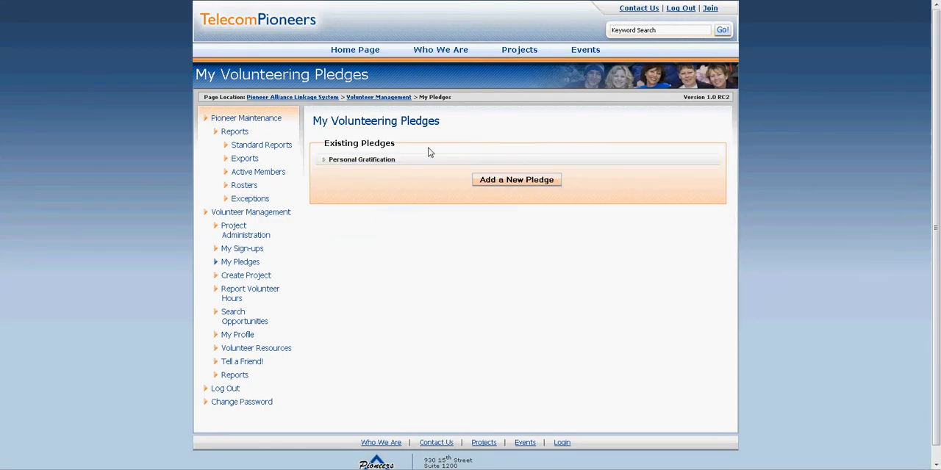
Review the details of the Personal Gratification pledge and open the volunteer opportunities search form
{"action": "left_click", "coordinate": [377, 160]}
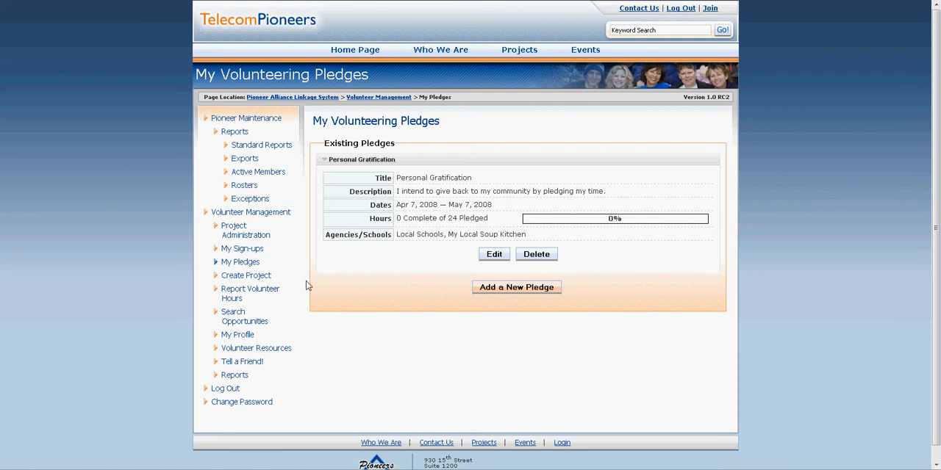
{"action": "left_click", "coordinate": [234, 322]}
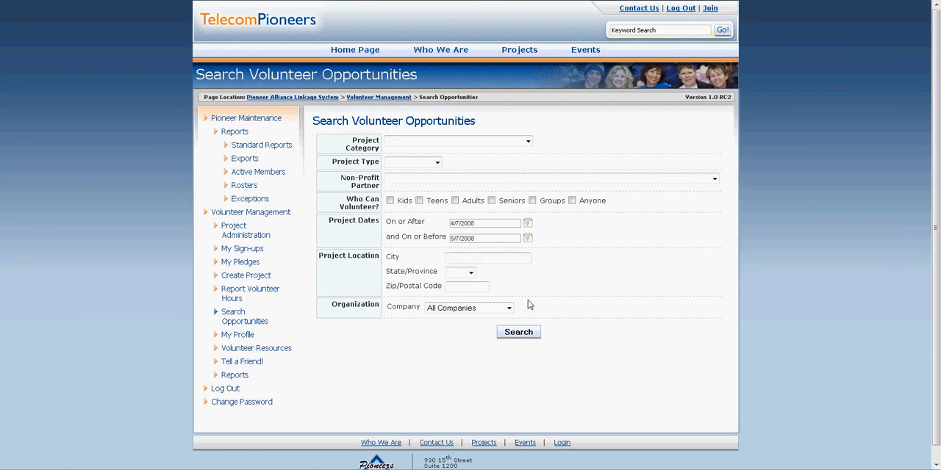
Search volunteer opportunities with the form's default criteria and expand the Demo Volunteer Management project in the results
{"action": "left_click", "coordinate": [519, 333]}
{"action": "left_click", "coordinate": [519, 333]}
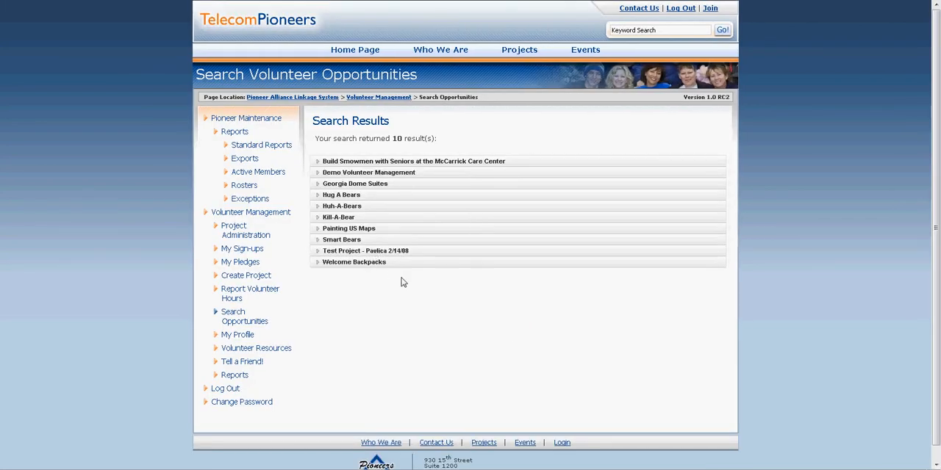
{"action": "left_click", "coordinate": [403, 174]}
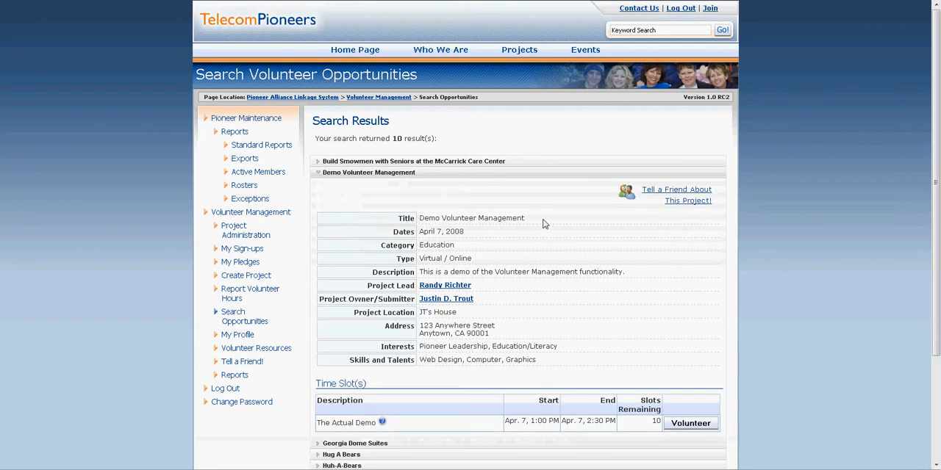
Examine the Tell a Friend message form for the Demo Volunteer Management project and return to the search results
{"action": "left_click", "coordinate": [687, 202]}
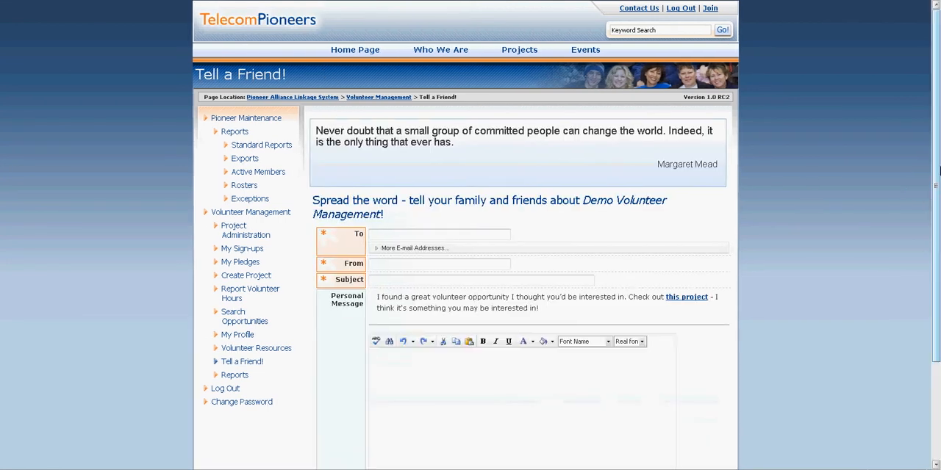
{"action": "scroll", "coordinate": [930, 191], "scroll_direction": "down", "scroll_amount": 3}
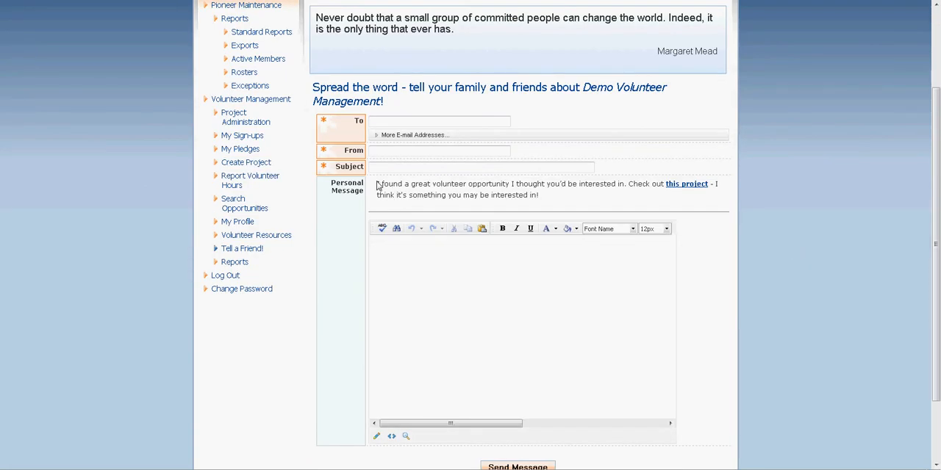
{"action": "left_click_drag", "start_coordinate": [377, 184], "coordinate": [522, 185]}
{"action": "left_click", "coordinate": [524, 186]}
{"action": "left_click", "coordinate": [442, 295]}
{"action": "left_click_drag", "start_coordinate": [936, 241], "coordinate": [937, 243]}
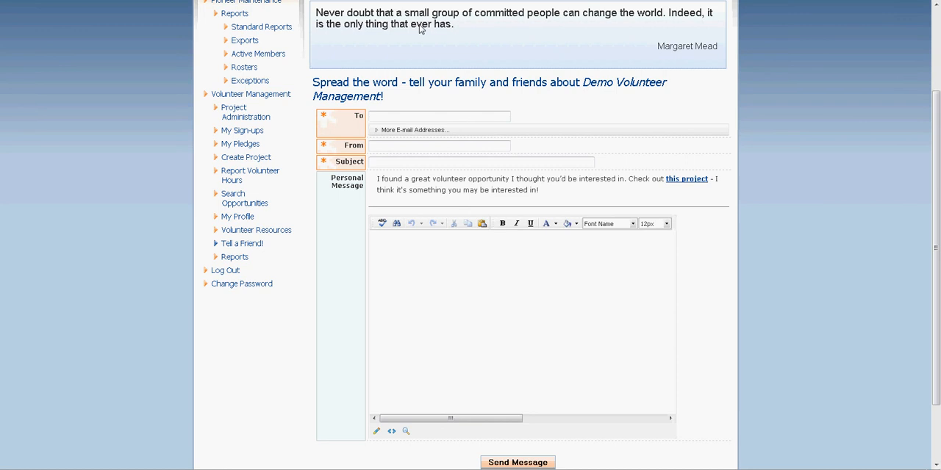
{"action": "left_click", "coordinate": [383, 116]}
{"action": "key", "text": "alt+Left"}
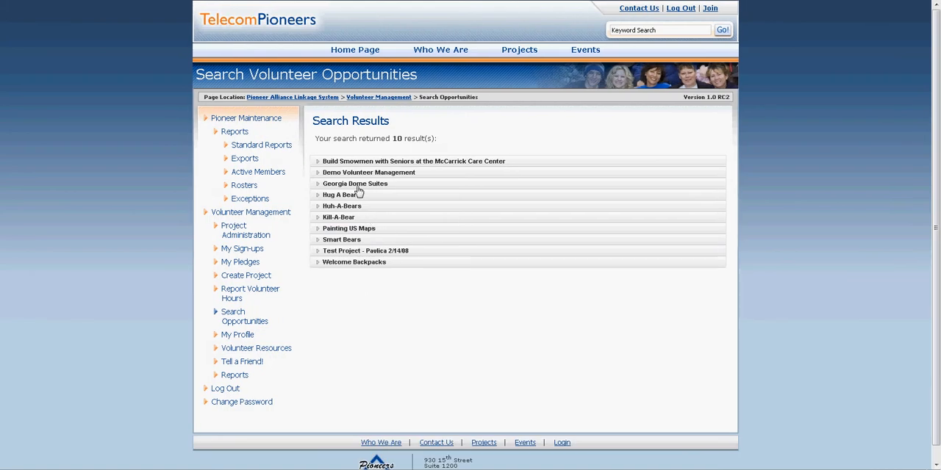
Volunteer for The Actual Demo time slot of Demo Volunteer Management and assign it to the Personal Gratification pledge
{"action": "left_click", "coordinate": [355, 174]}
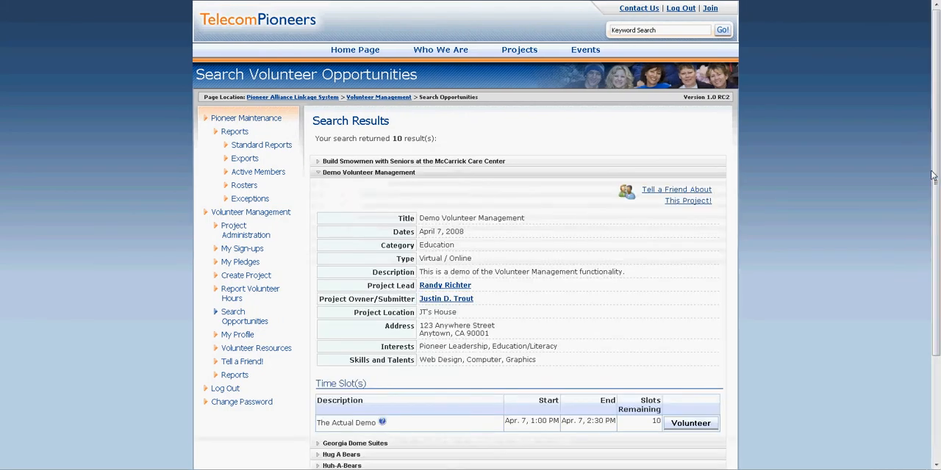
{"action": "left_click_drag", "start_coordinate": [935, 186], "coordinate": [936, 292]}
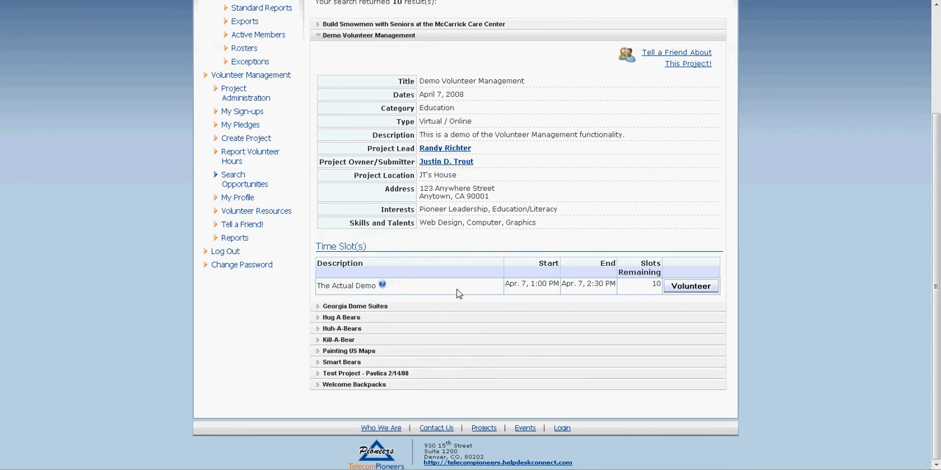
{"action": "mouse_move", "coordinate": [383, 286]}
{"action": "left_click", "coordinate": [682, 287]}
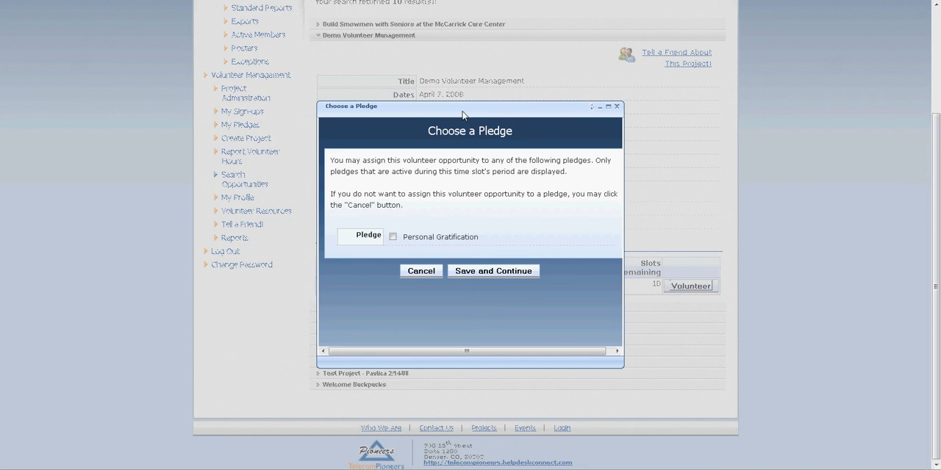
{"action": "left_click_drag", "start_coordinate": [462, 114], "coordinate": [488, 118]}
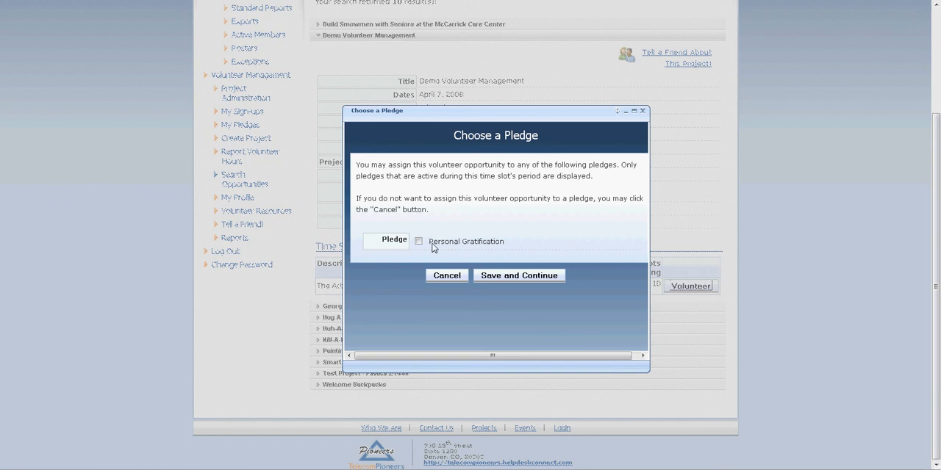
{"action": "left_click", "coordinate": [511, 274]}
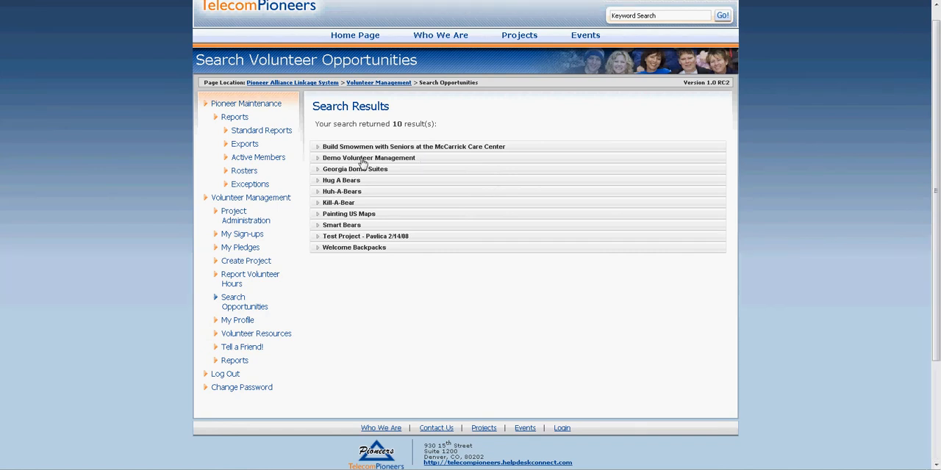
Check the sign-up in the Demo Volunteer Management project's time slots and in the Personal Gratification pledge's details
{"action": "left_click", "coordinate": [355, 160]}
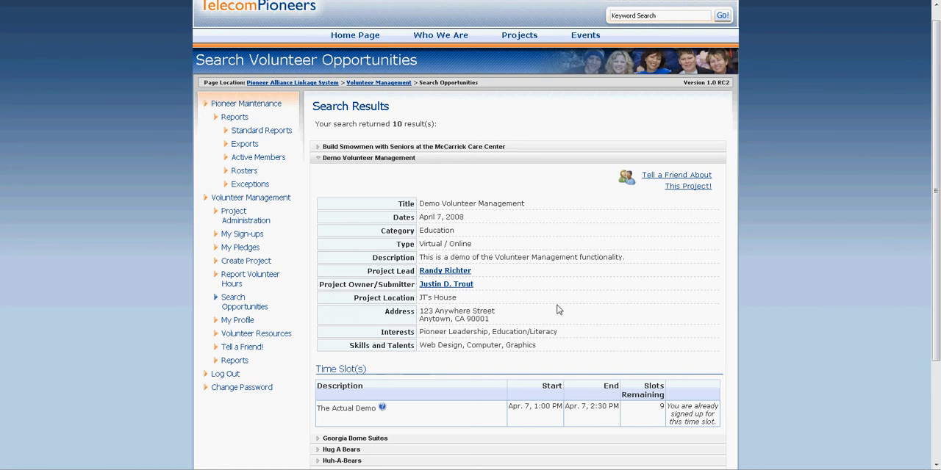
{"action": "left_click", "coordinate": [240, 248]}
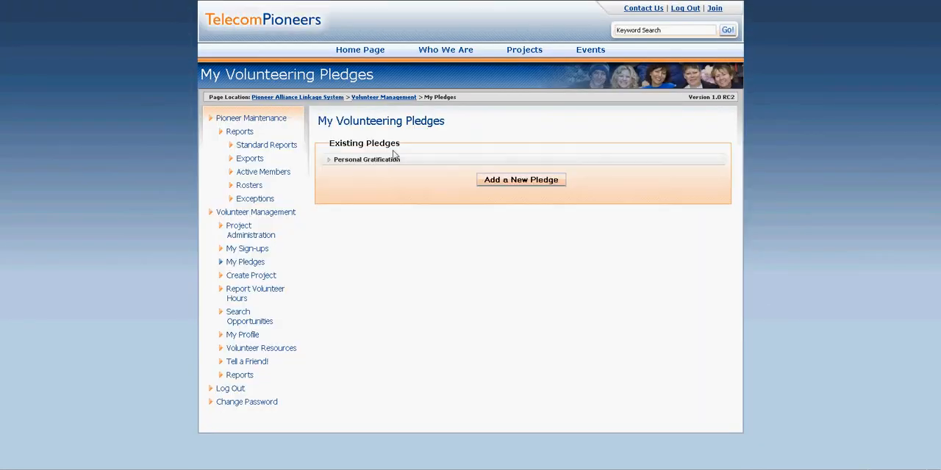
{"action": "left_click", "coordinate": [374, 160]}
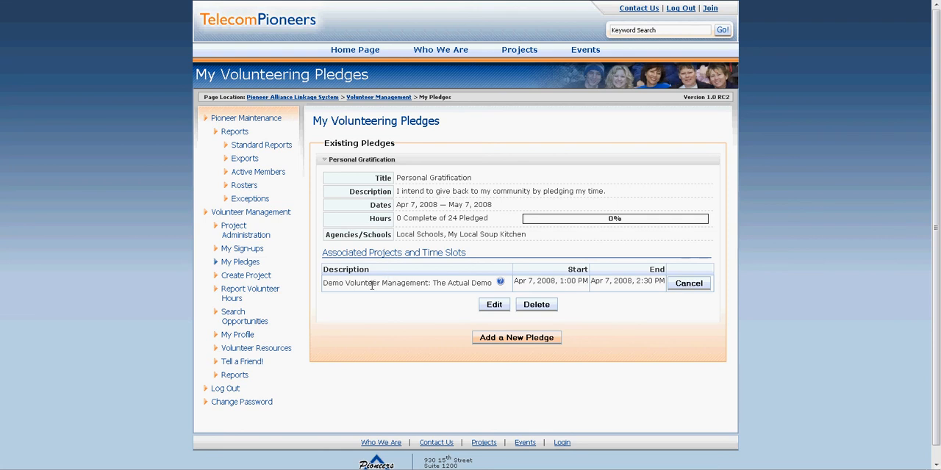
Report and save 2 hours for the Demo Volunteer Management sign-up, and check the Personal Gratification pledge's progress
{"action": "left_click", "coordinate": [243, 252]}
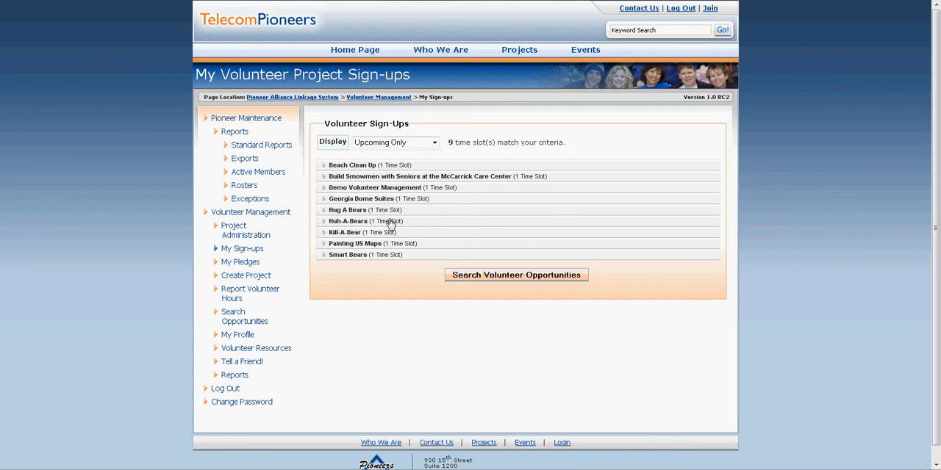
{"action": "left_click", "coordinate": [386, 188]}
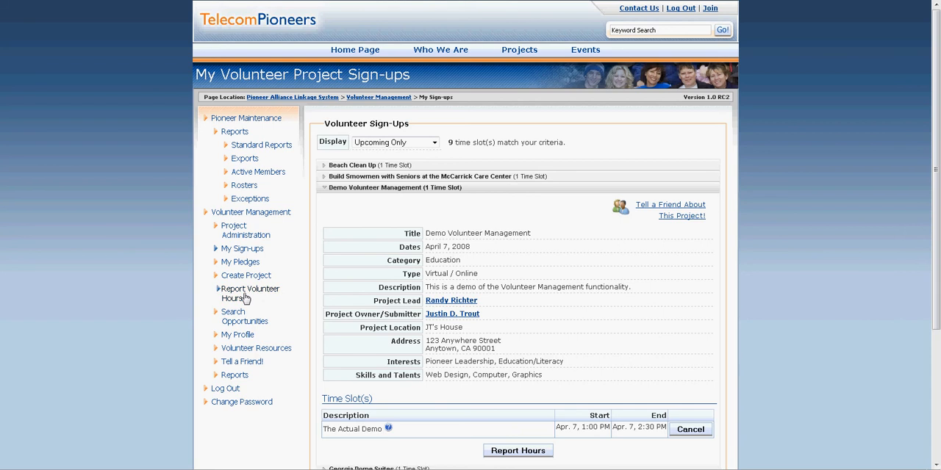
{"action": "left_click", "coordinate": [513, 454]}
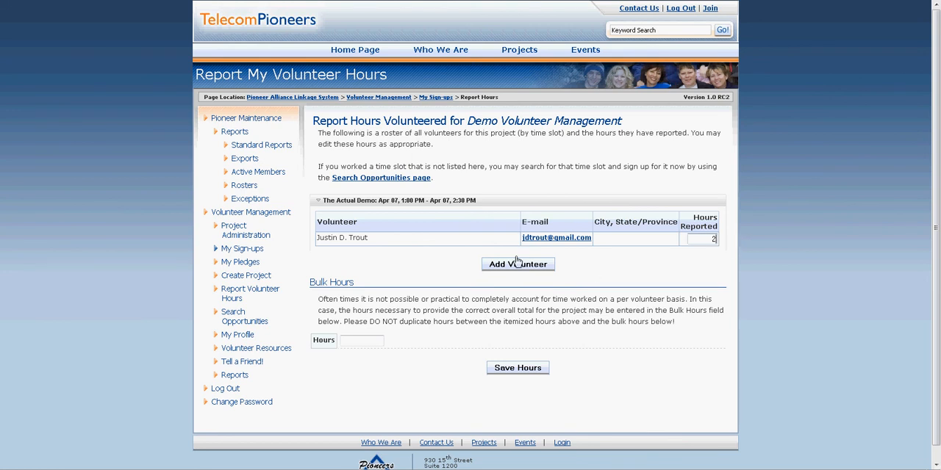
{"action": "left_click", "coordinate": [518, 369]}
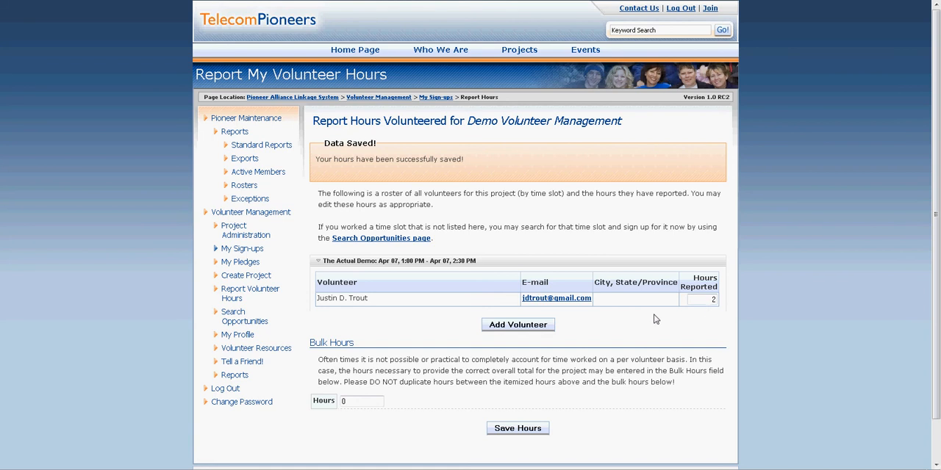
{"action": "left_click", "coordinate": [245, 262]}
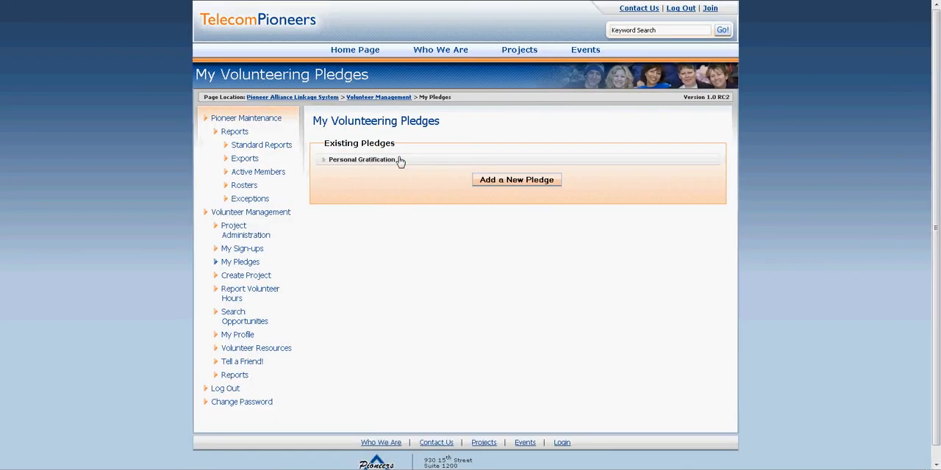
{"action": "left_click", "coordinate": [400, 161]}
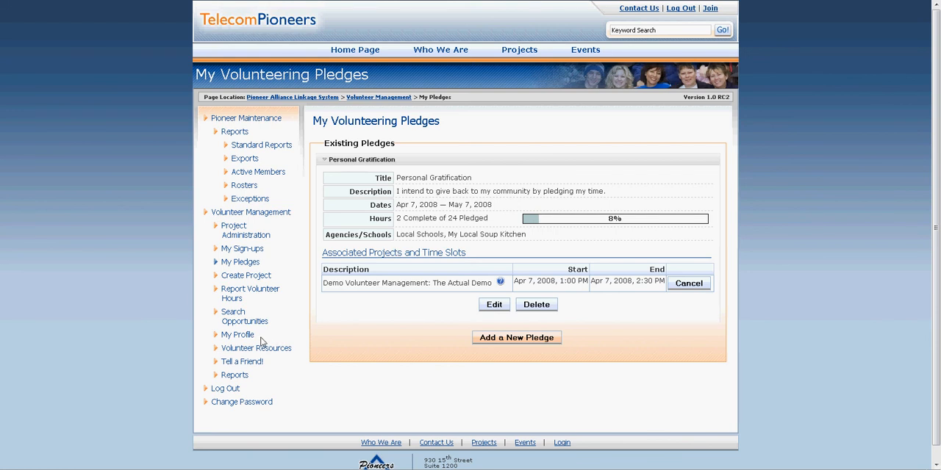
Review the volunteer profile's Executive Vice President choices, interests, skills and talents, availability, comments and communications options
{"action": "left_click", "coordinate": [236, 336]}
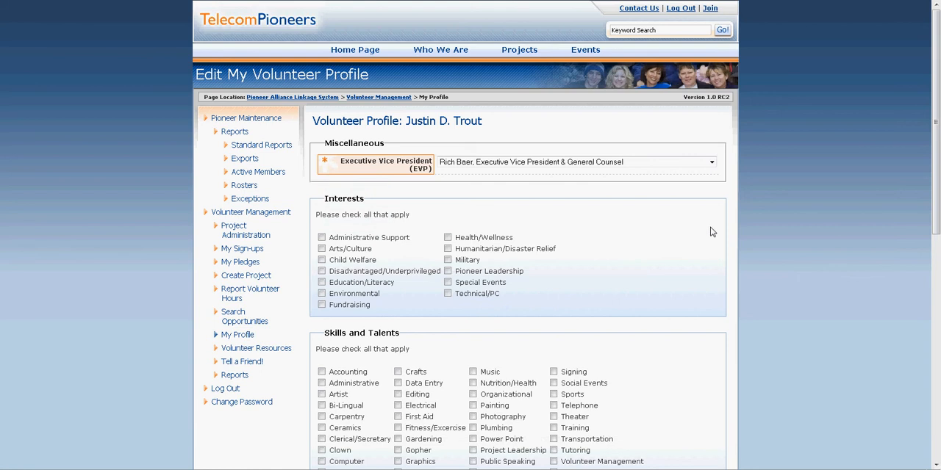
{"action": "left_click_drag", "start_coordinate": [935, 185], "coordinate": [936, 220]}
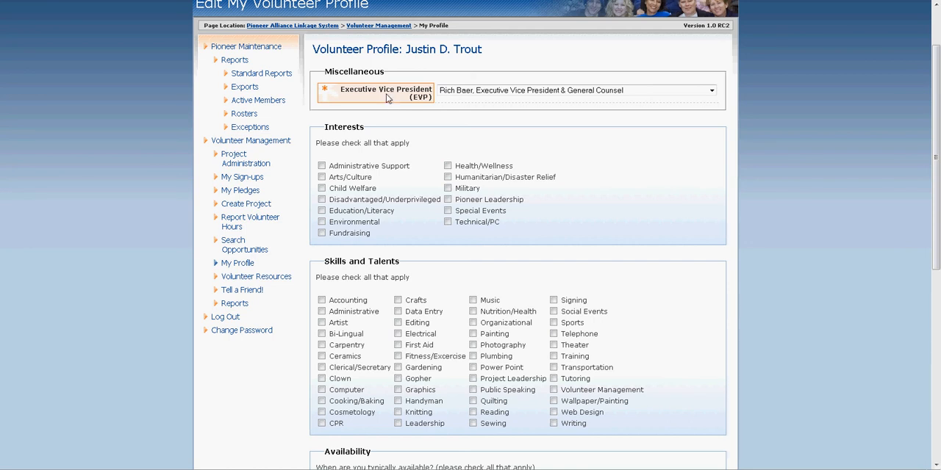
{"action": "left_click", "coordinate": [585, 94]}
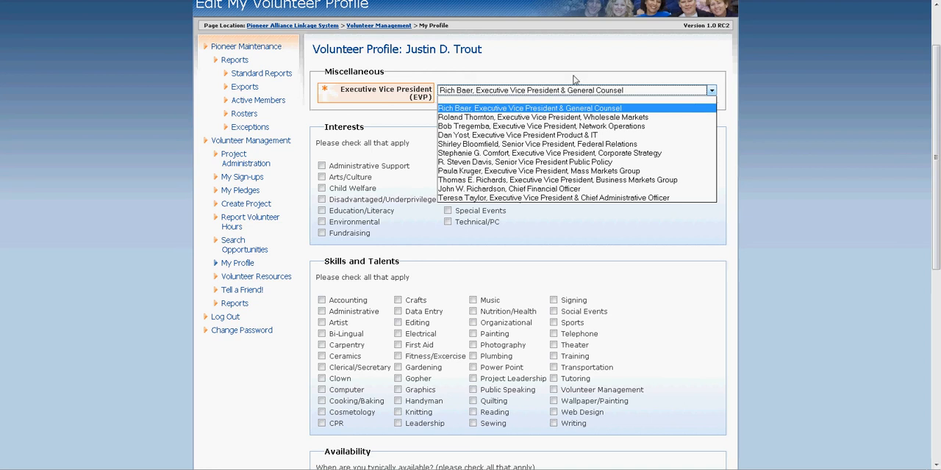
{"action": "left_click", "coordinate": [573, 77]}
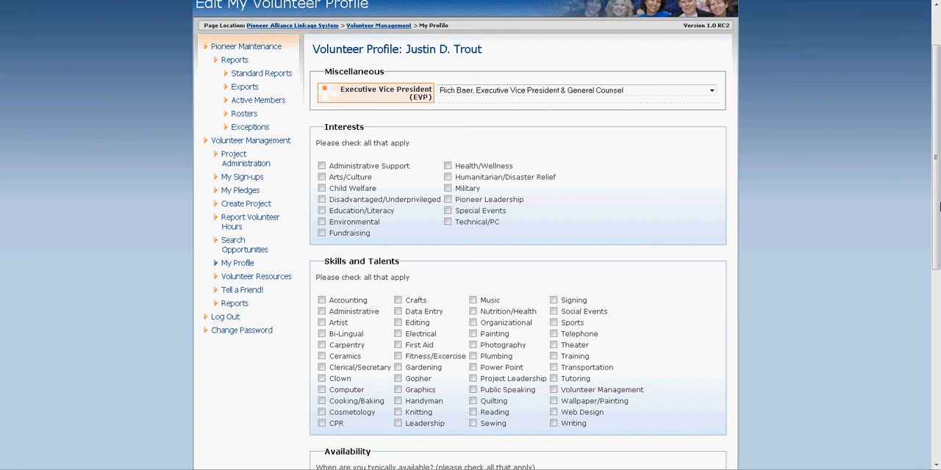
{"action": "scroll", "coordinate": [834, 252], "scroll_direction": "down", "scroll_amount": 3}
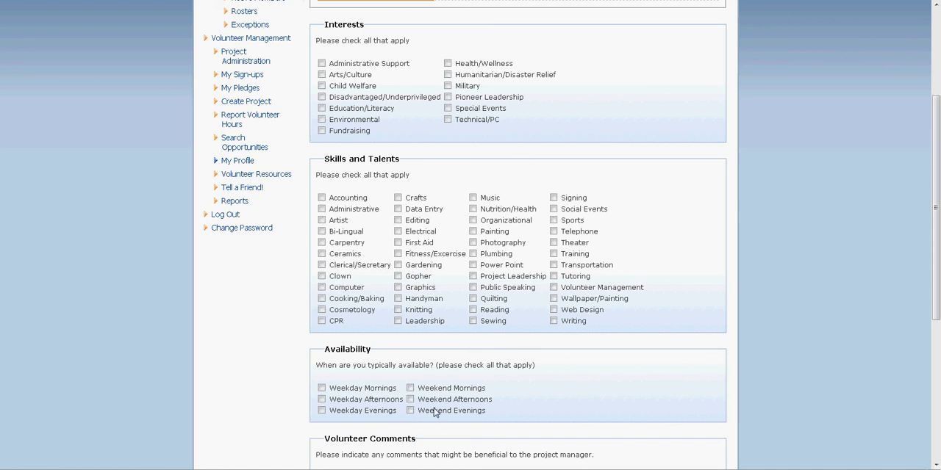
{"action": "left_click_drag", "start_coordinate": [937, 229], "coordinate": [914, 385]}
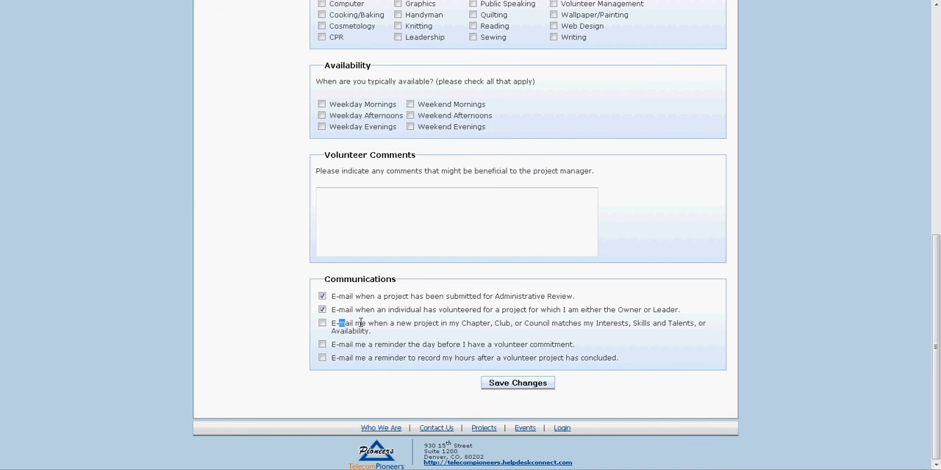
{"action": "left_click_drag", "start_coordinate": [360, 323], "coordinate": [388, 324]}
{"action": "left_click", "coordinate": [397, 328]}
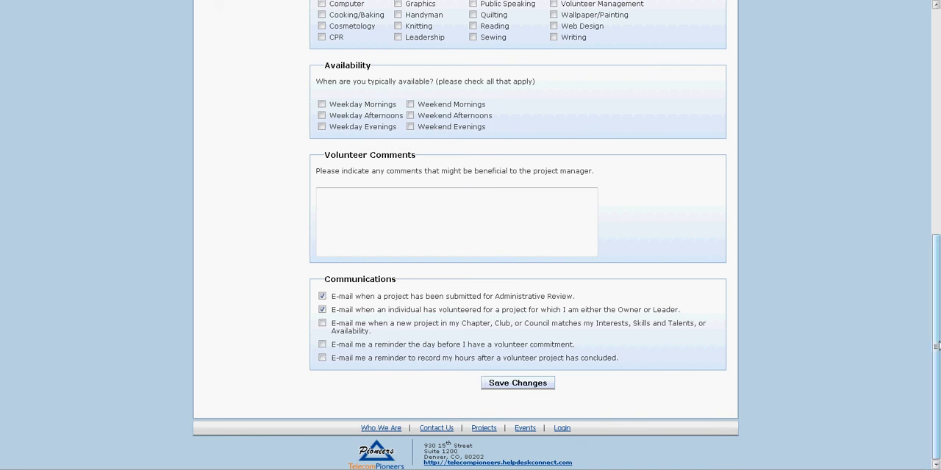
Open the volunteer hours reporting page and review the Demo Volunteer Management entry and the Other Volunteer Projects section
{"action": "left_click_drag", "start_coordinate": [938, 346], "coordinate": [893, 118]}
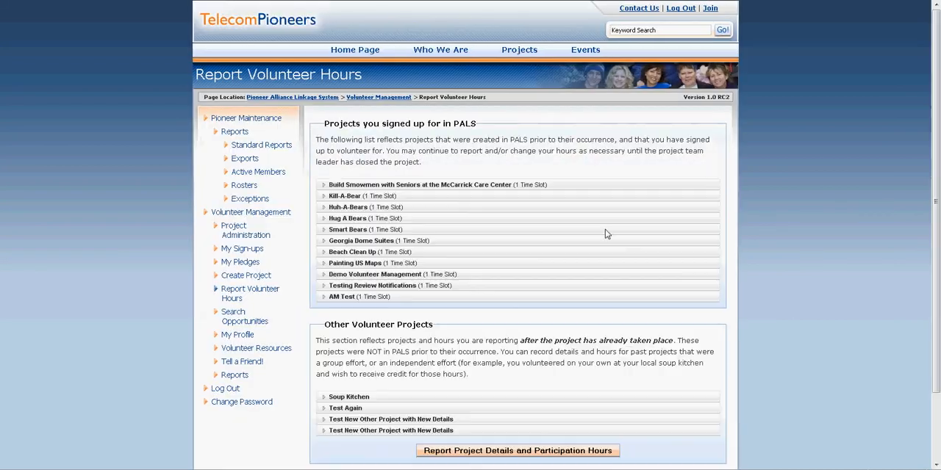
{"action": "left_click", "coordinate": [379, 277]}
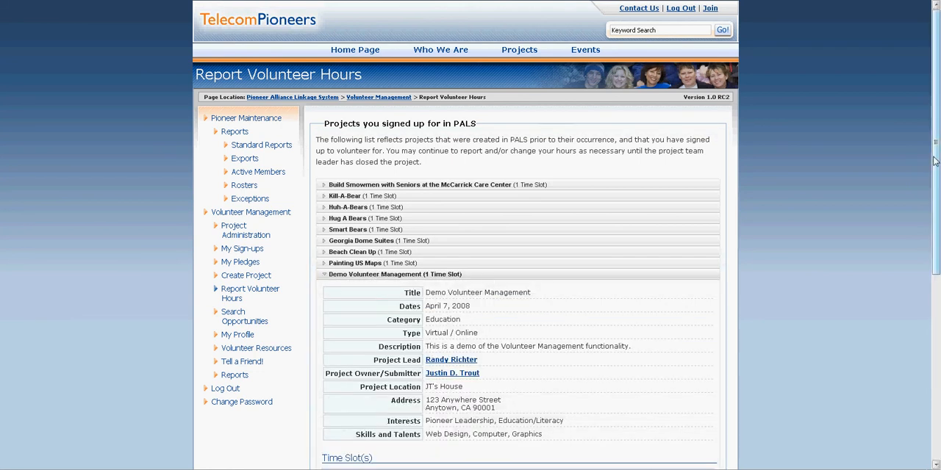
{"action": "left_click_drag", "start_coordinate": [937, 162], "coordinate": [939, 212]}
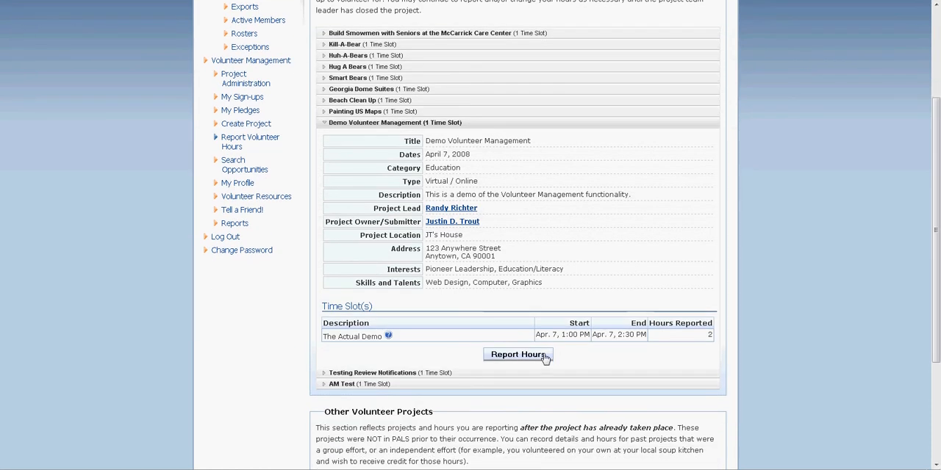
{"action": "left_click_drag", "start_coordinate": [939, 206], "coordinate": [939, 304]}
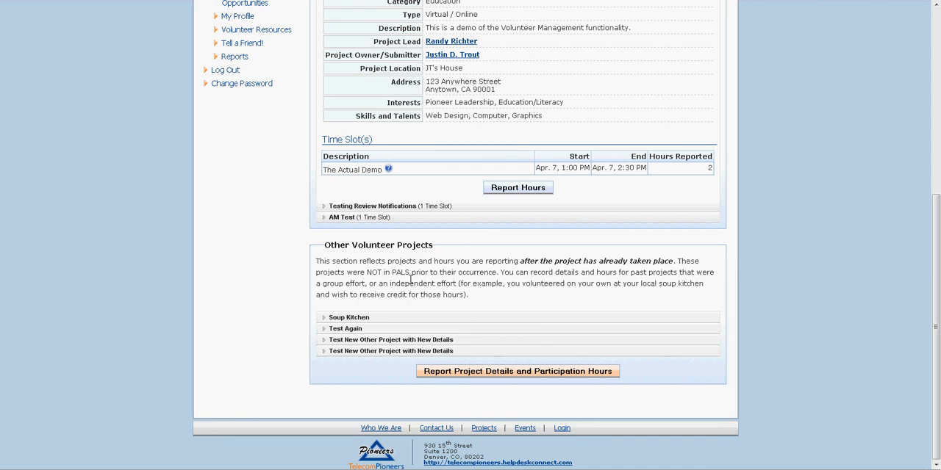
Start reporting project details and hours for another volunteer project, and choose the Personal Gratification pledge for it
{"action": "left_click", "coordinate": [527, 375]}
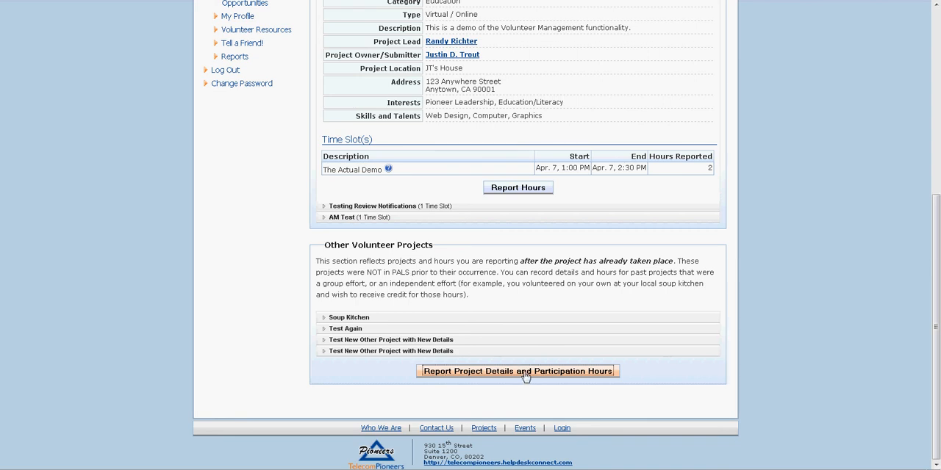
{"action": "left_click", "coordinate": [526, 376]}
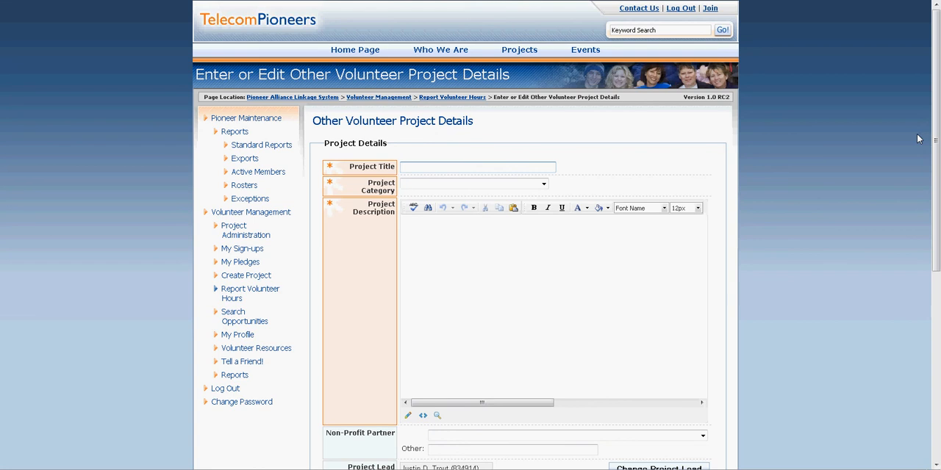
{"action": "scroll", "coordinate": [922, 219], "scroll_direction": "down", "scroll_amount": 3}
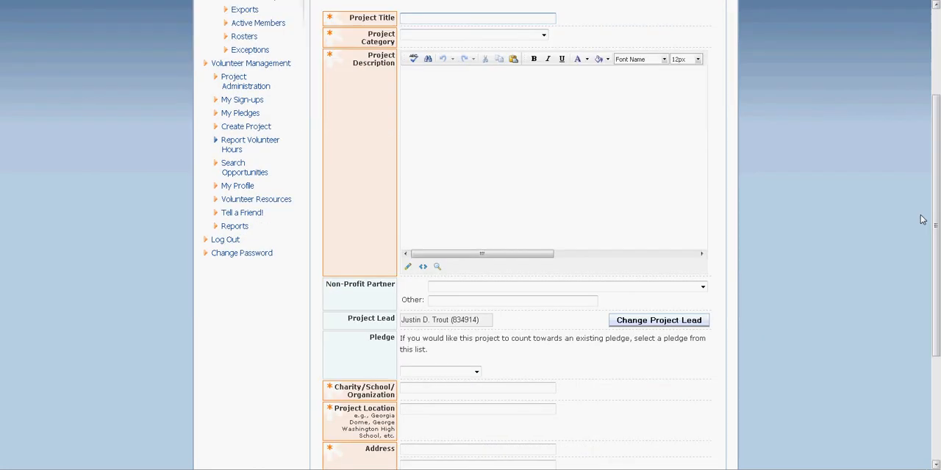
{"action": "left_click", "coordinate": [476, 372]}
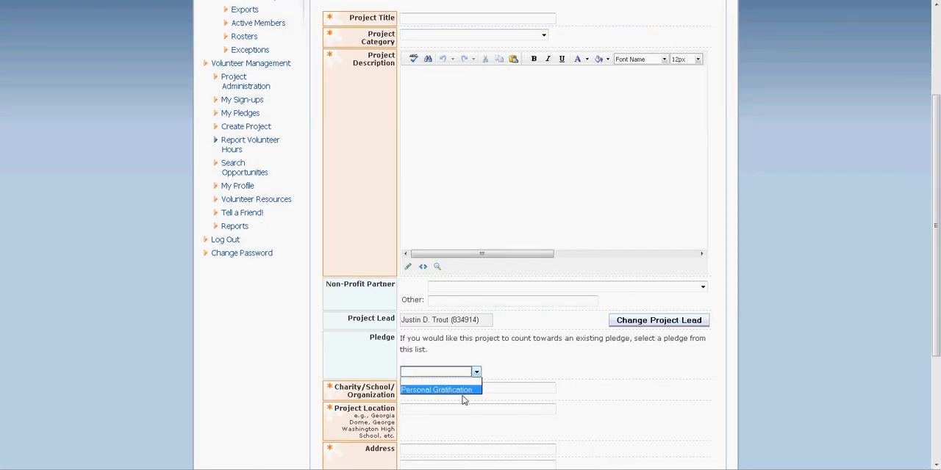
{"action": "left_click", "coordinate": [465, 390]}
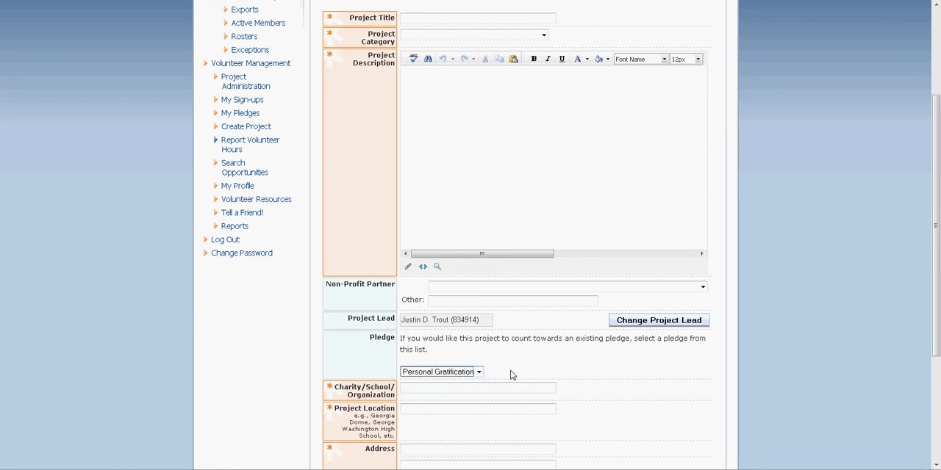
{"action": "left_click", "coordinate": [513, 375]}
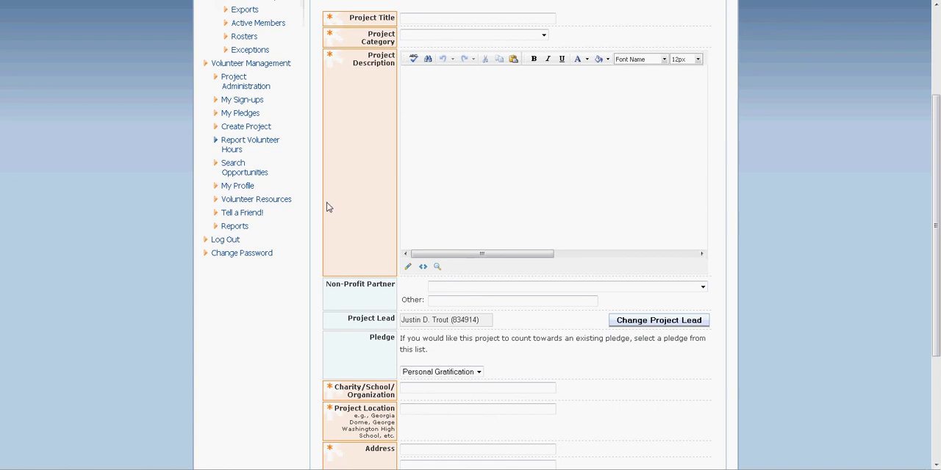
Review the general and Qwest-specific volunteer resources, and examine the Tell a Friend message form
{"action": "left_click", "coordinate": [250, 199]}
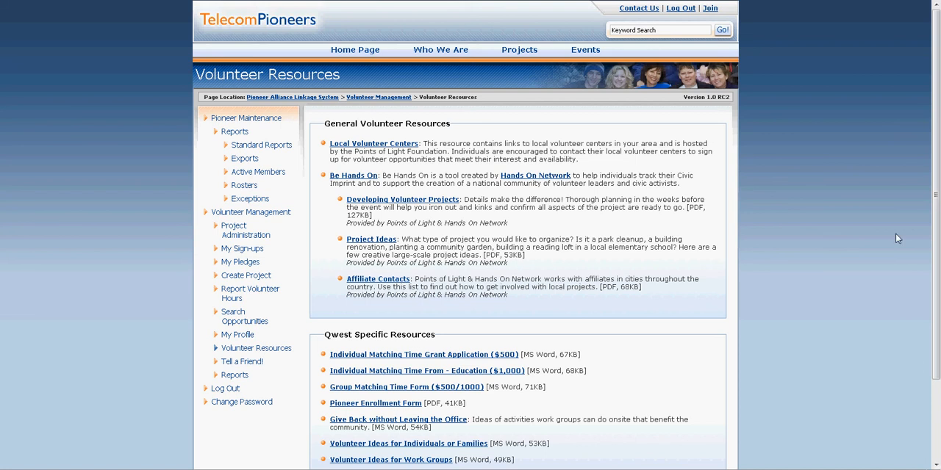
{"action": "scroll", "coordinate": [552, 335], "scroll_direction": "down", "scroll_amount": 2}
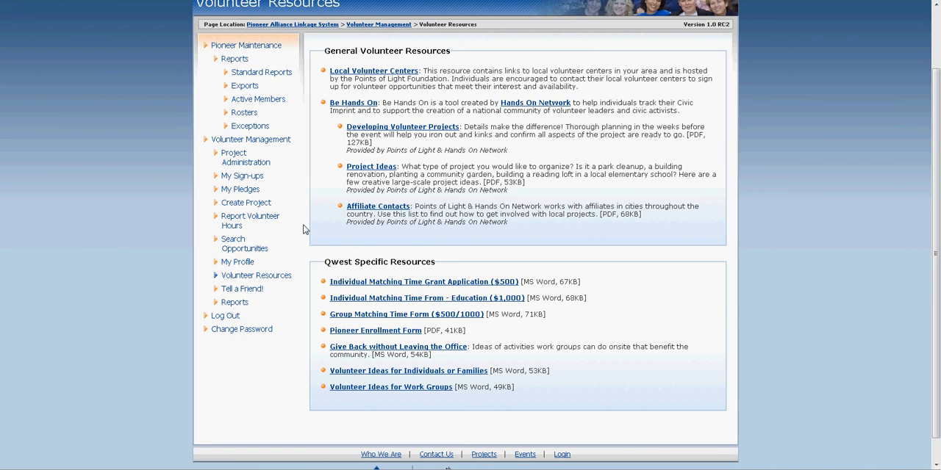
{"action": "left_click", "coordinate": [248, 291]}
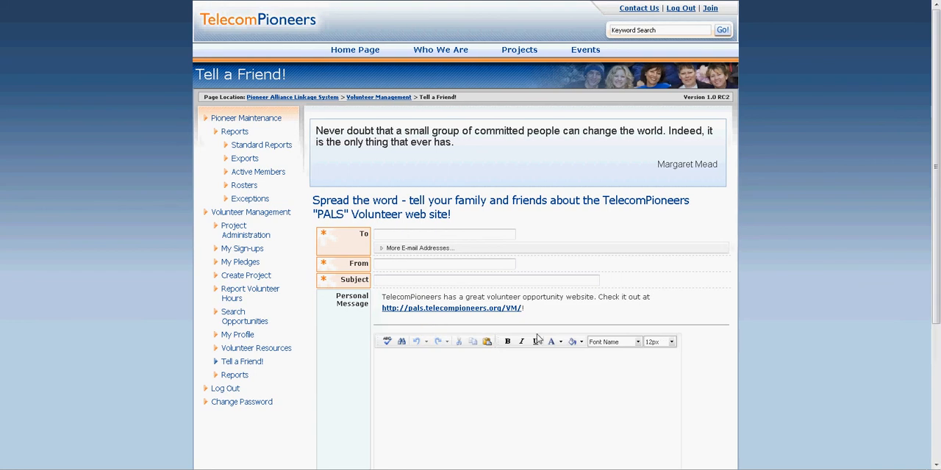
{"action": "left_click_drag", "start_coordinate": [936, 169], "coordinate": [936, 236]}
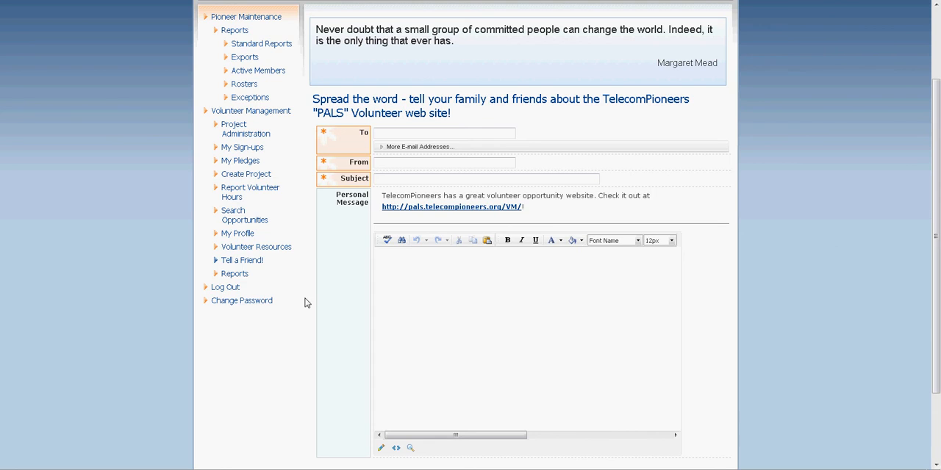
Examine the reports offered for volunteer management without running one, and return to the Volunteer Management welcome page
{"action": "left_click", "coordinate": [228, 275]}
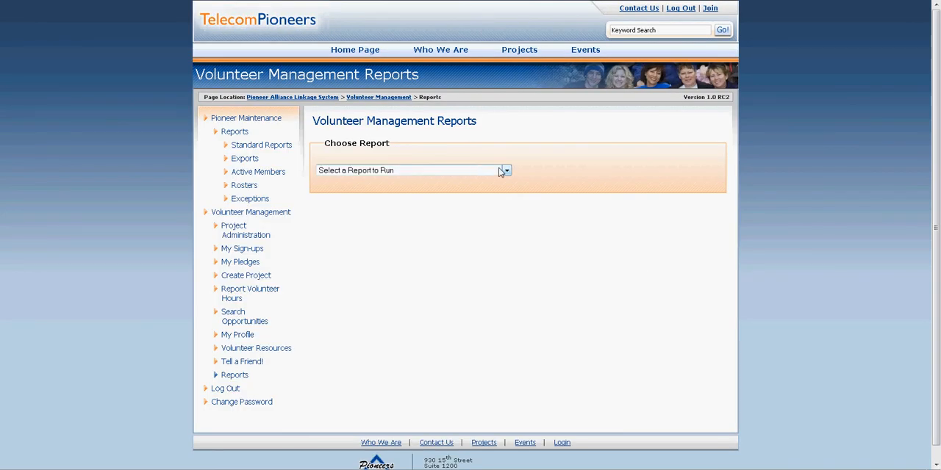
{"action": "left_click", "coordinate": [505, 171]}
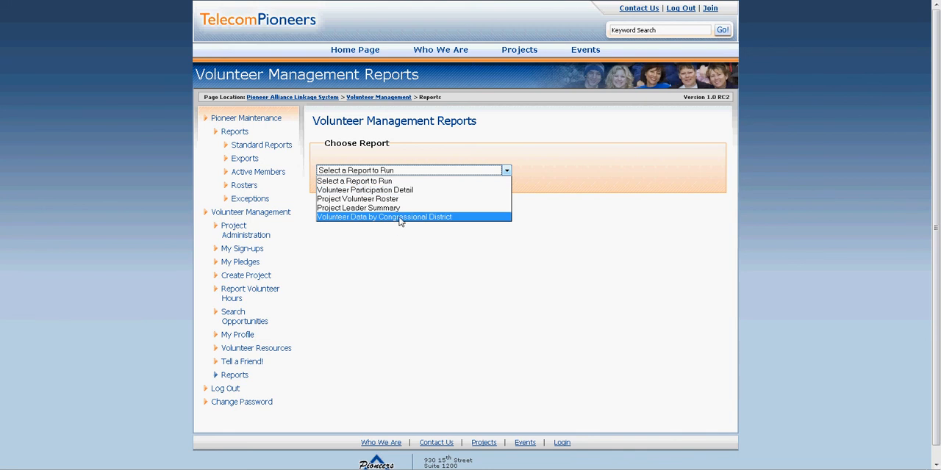
{"action": "left_click", "coordinate": [416, 170]}
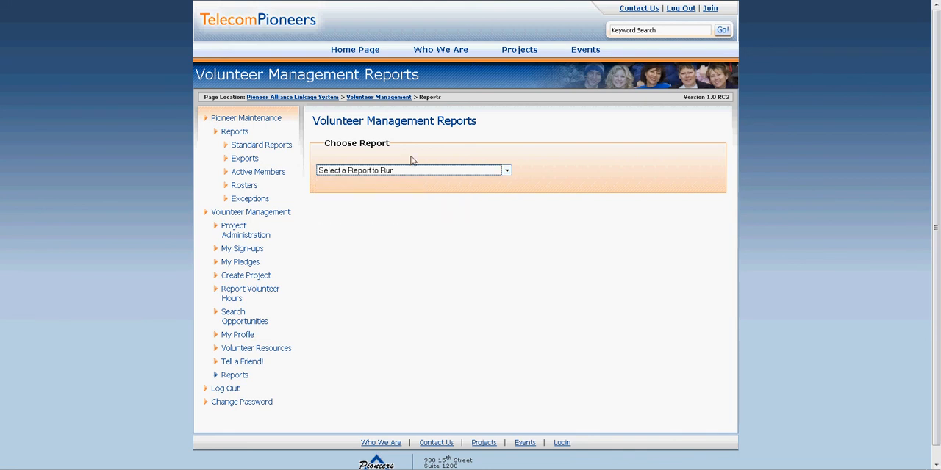
{"action": "left_click", "coordinate": [234, 213]}
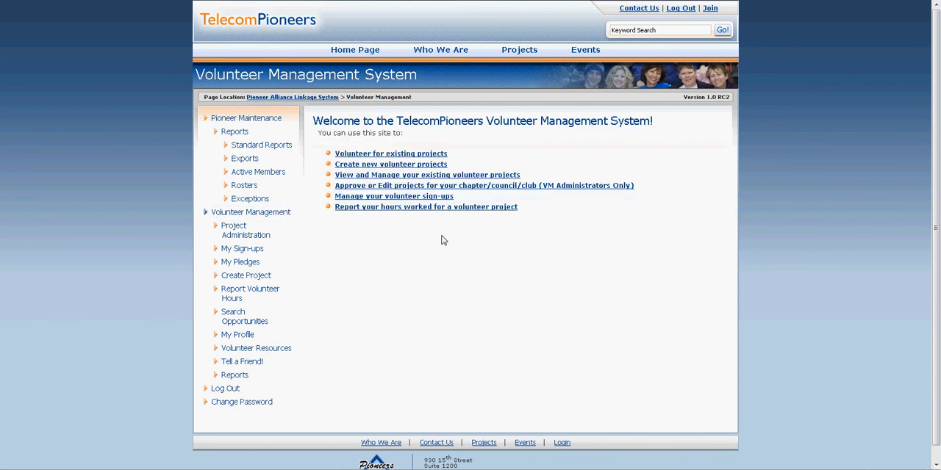